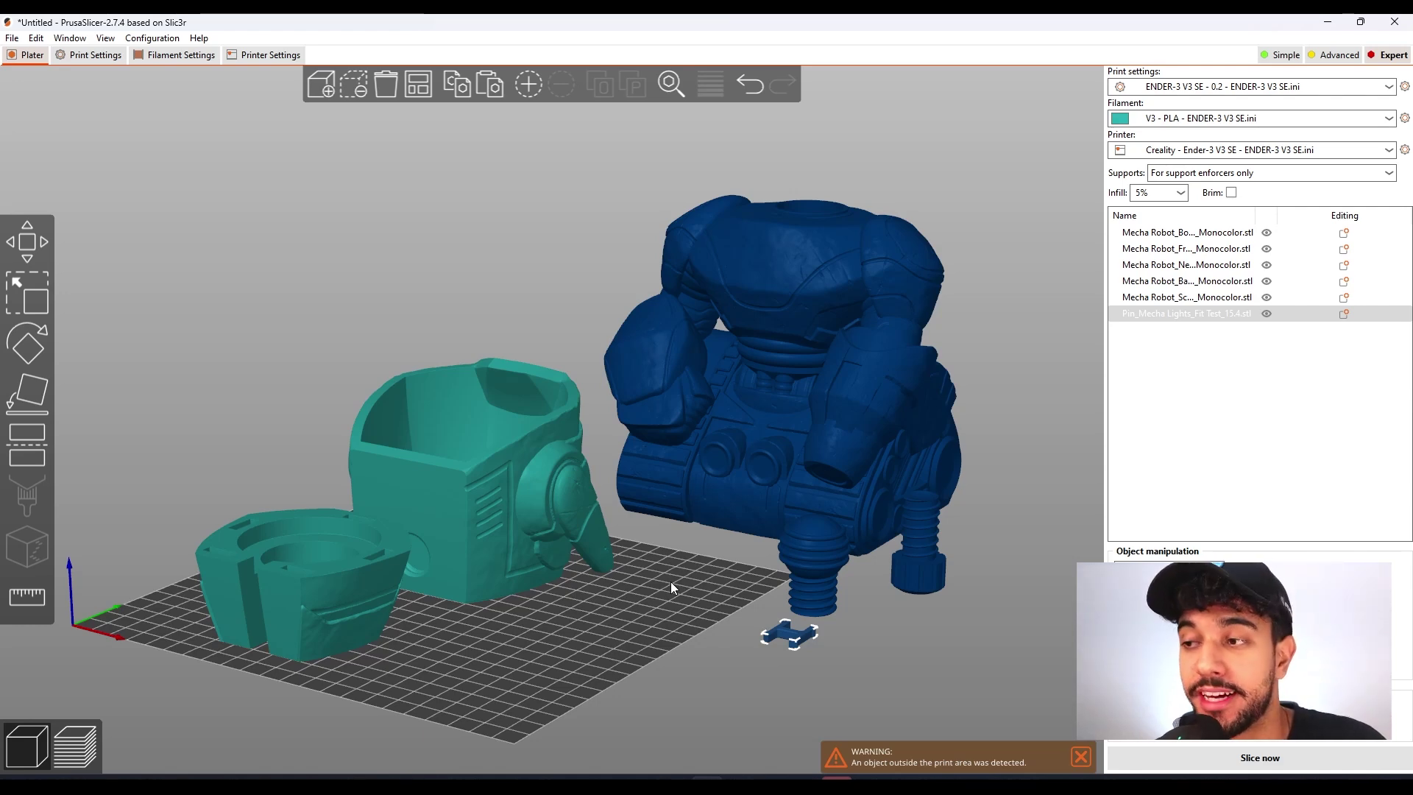
- Inspect the two robot head parts standing on the print bed
drag(670, 582, 628, 555)
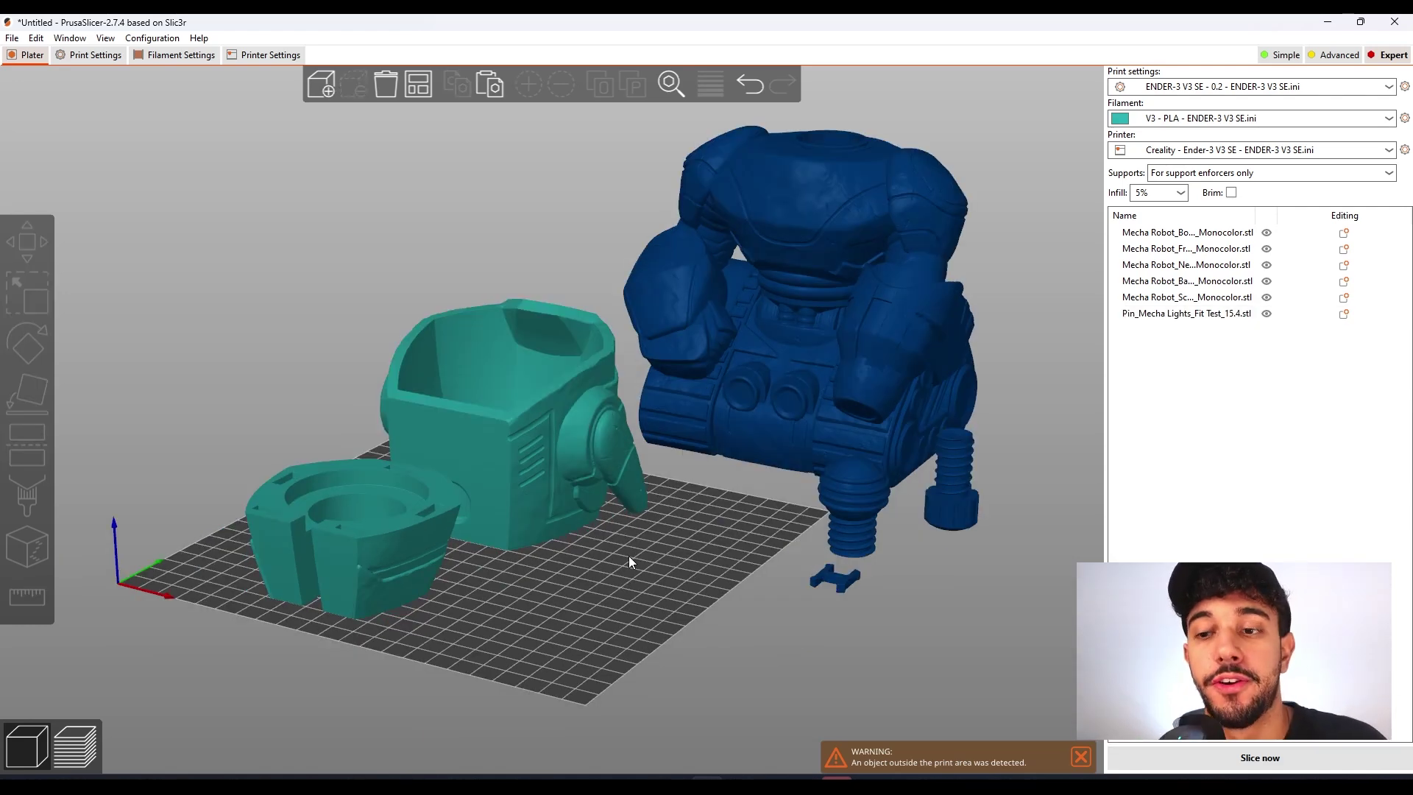
click(566, 474)
click(361, 546)
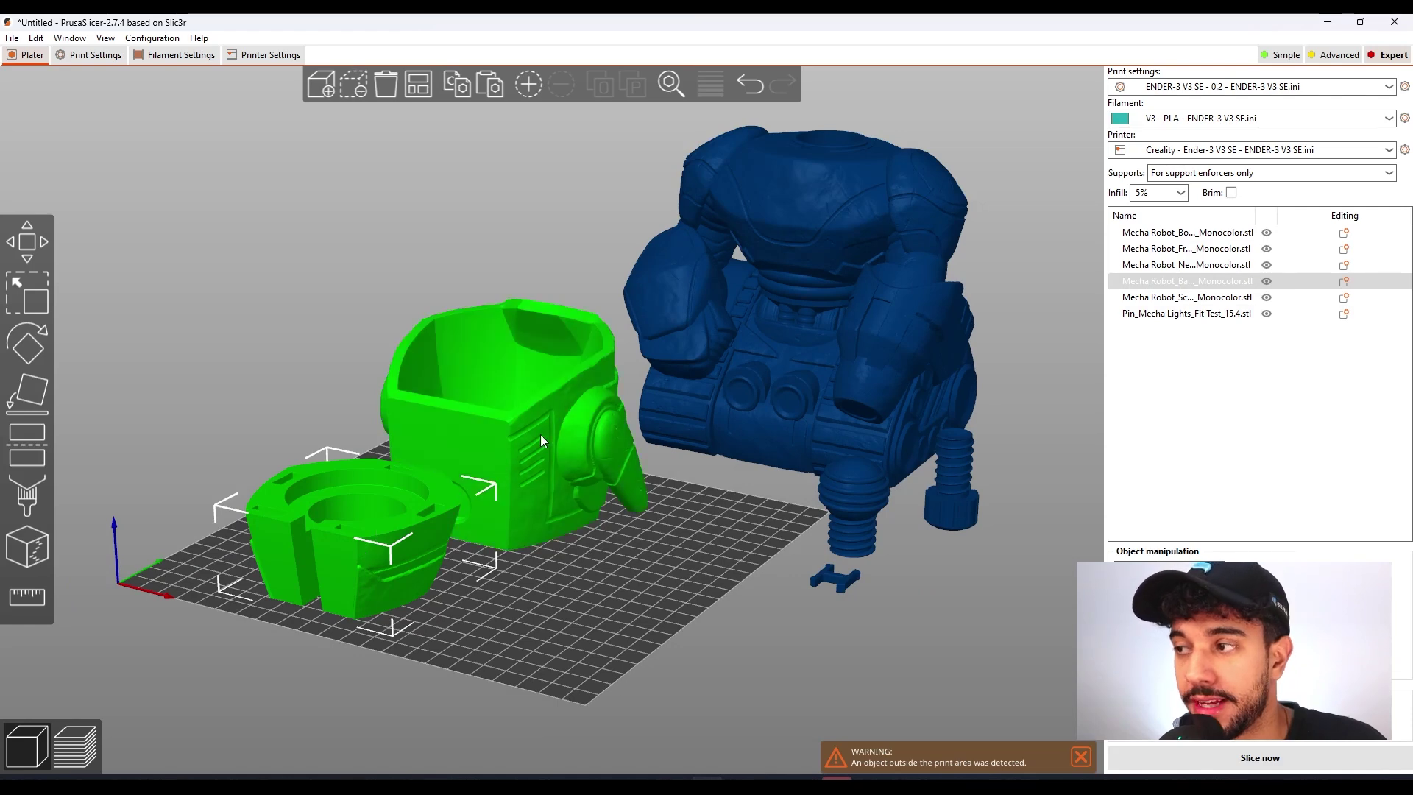
click(540, 435)
click(361, 531)
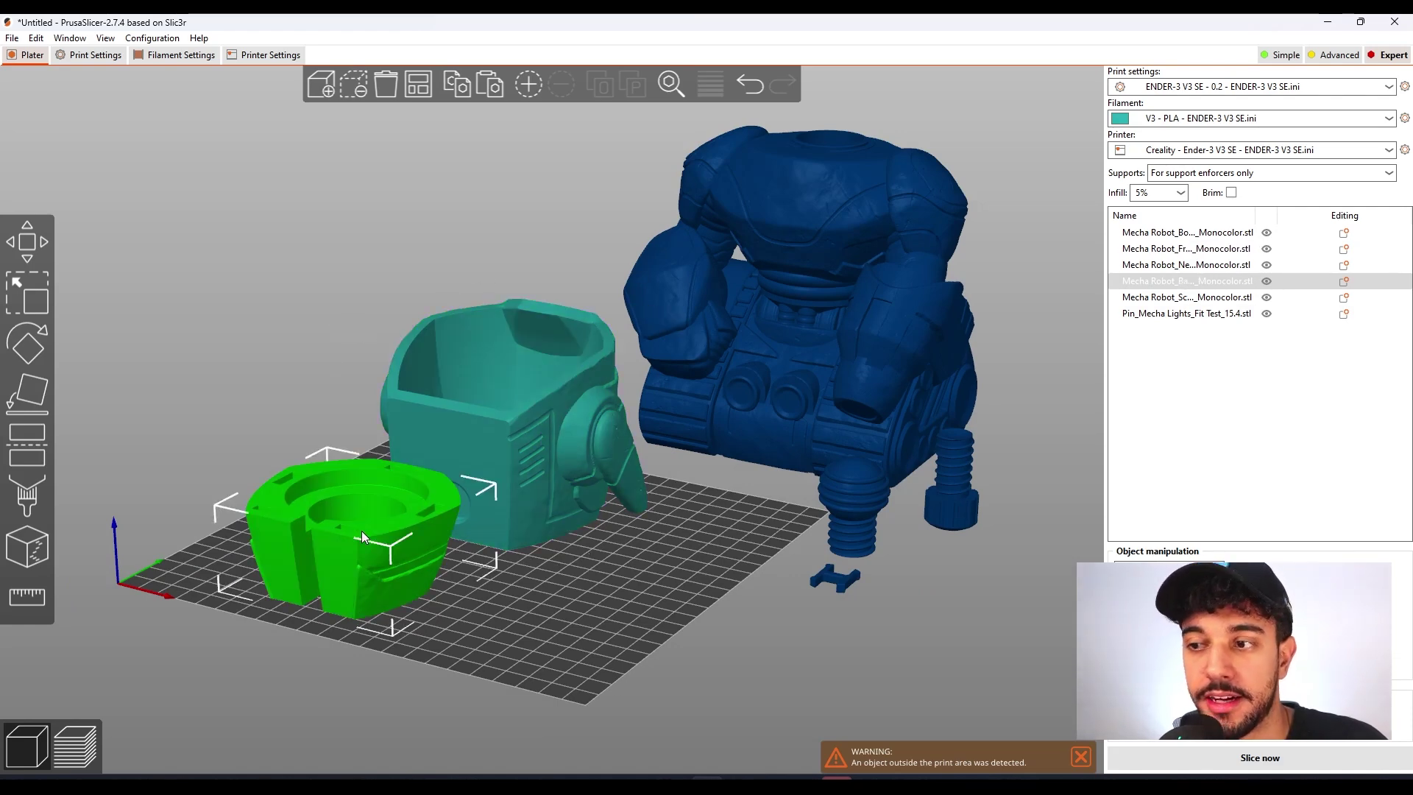
click(565, 467)
click(419, 541)
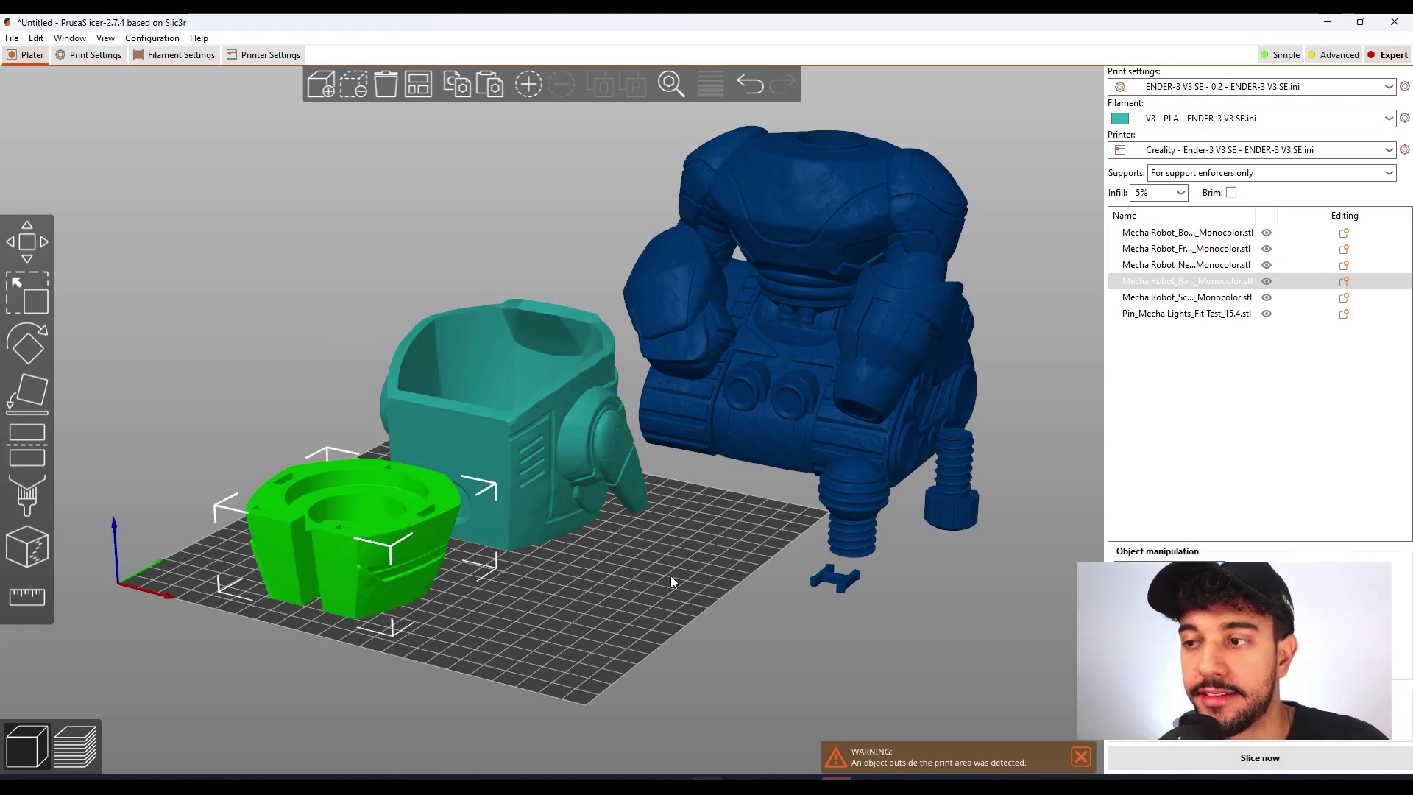
- Inspect the robot body, neck and screw parts beside the bed, and look again at the smaller head part on the bed
scroll(736, 504, down, 1)
middle_drag(776, 458, 651, 500)
click(686, 449)
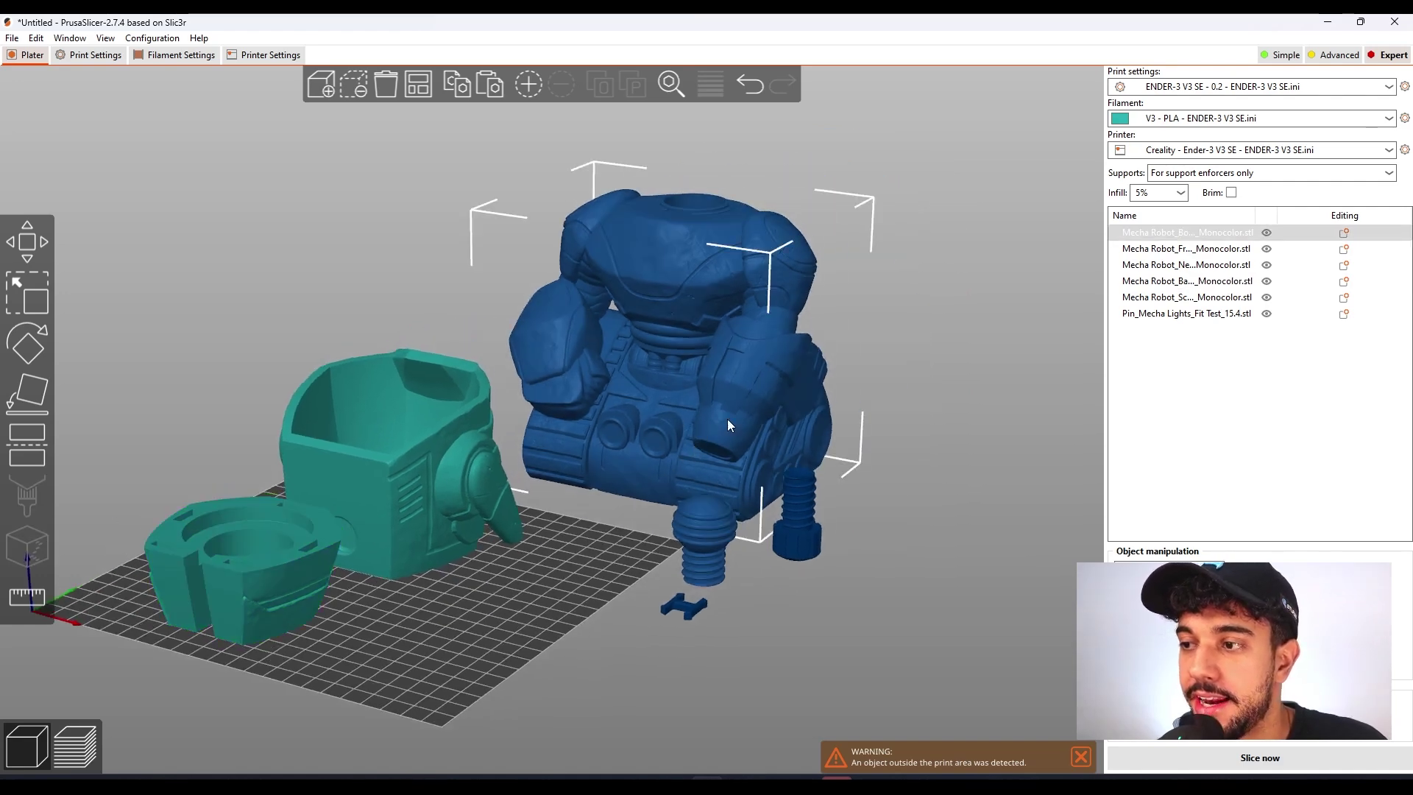
click(717, 563)
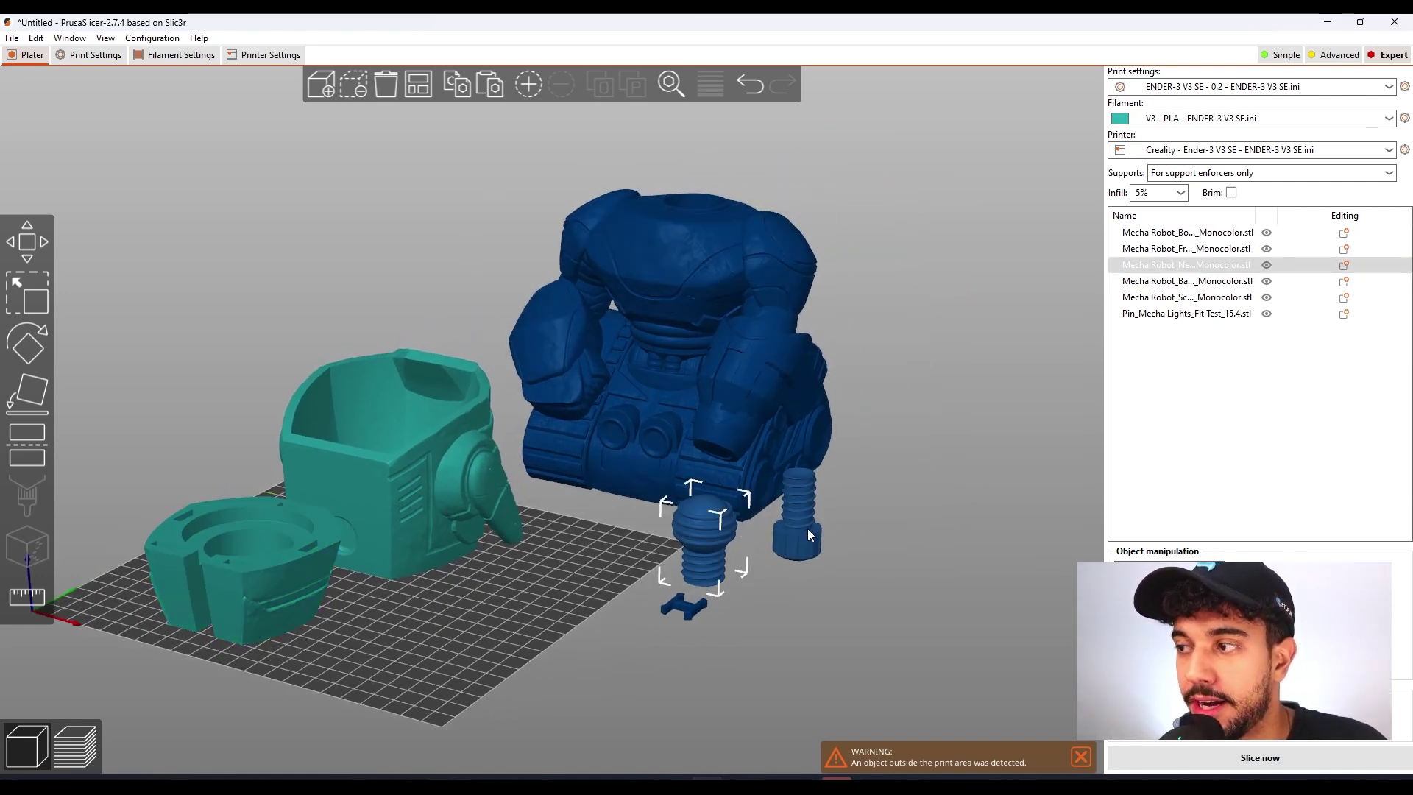
click(807, 528)
click(661, 356)
click(784, 511)
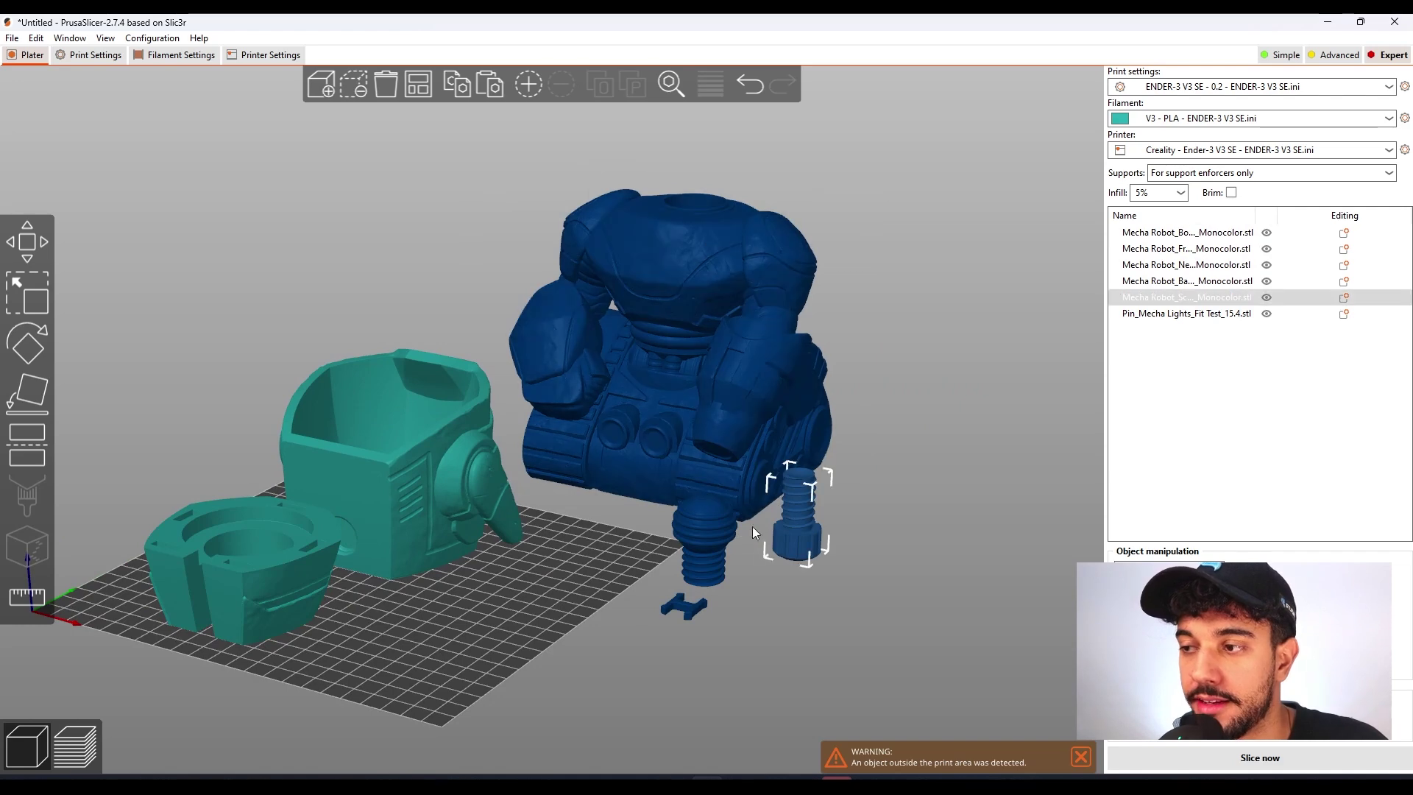
click(685, 550)
click(686, 379)
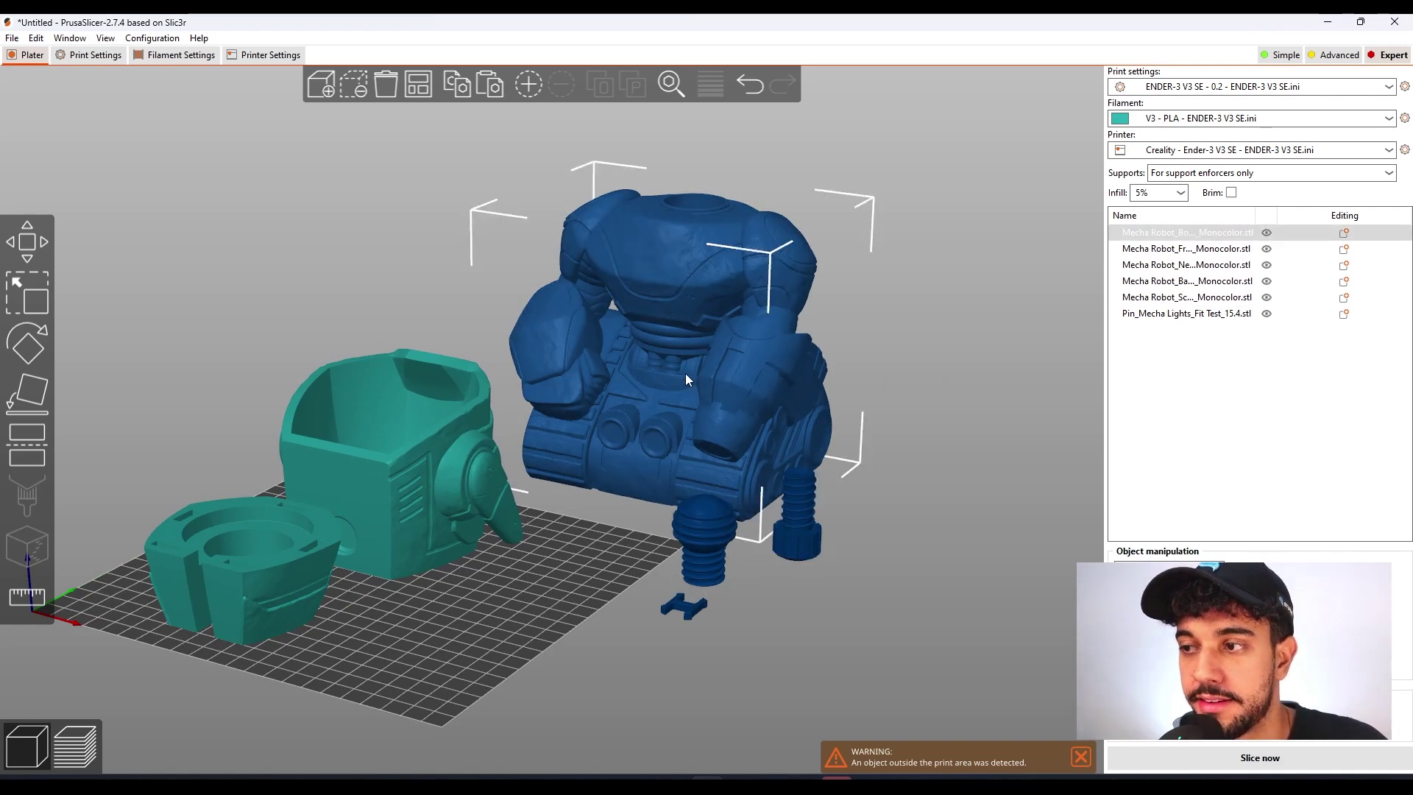
click(430, 512)
click(309, 574)
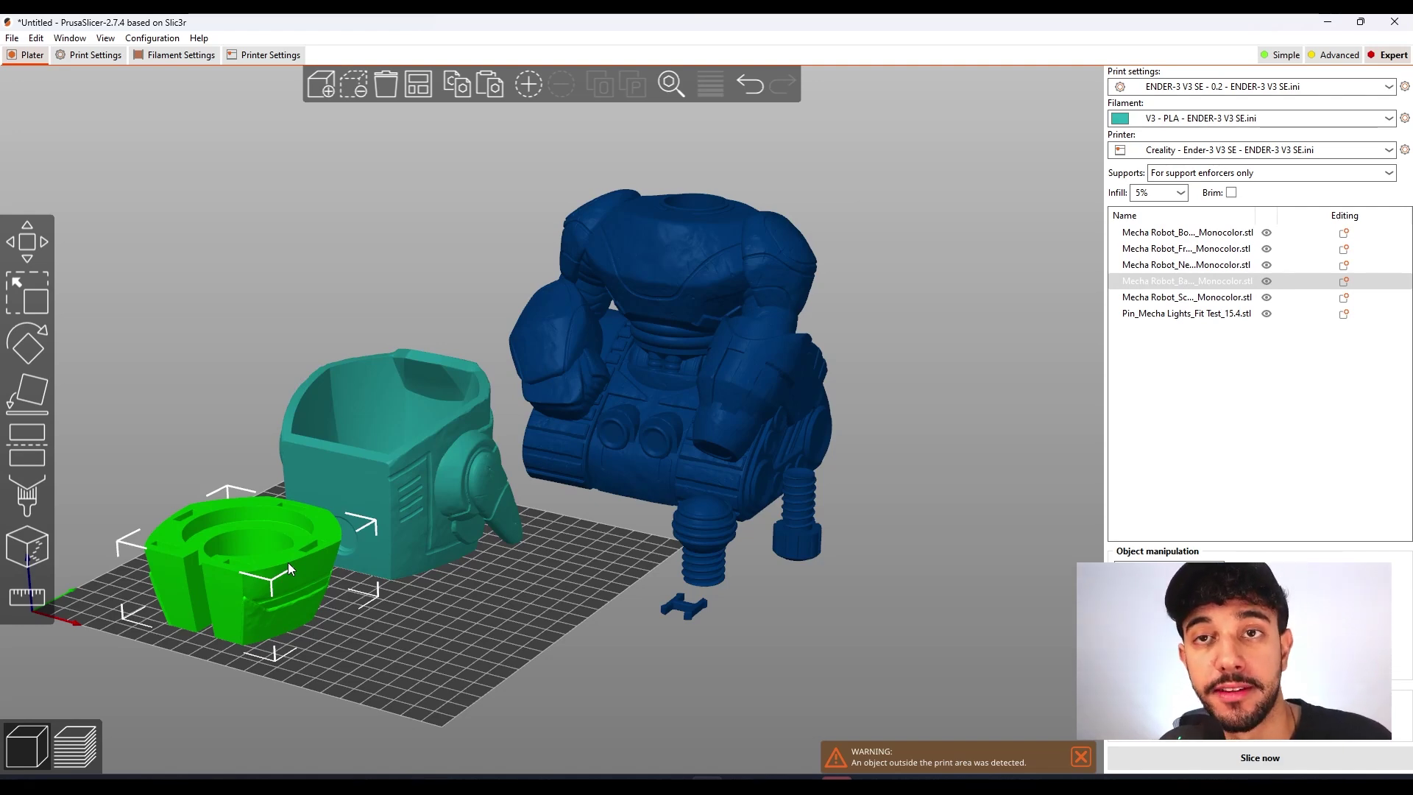
scroll(288, 562, up, 3)
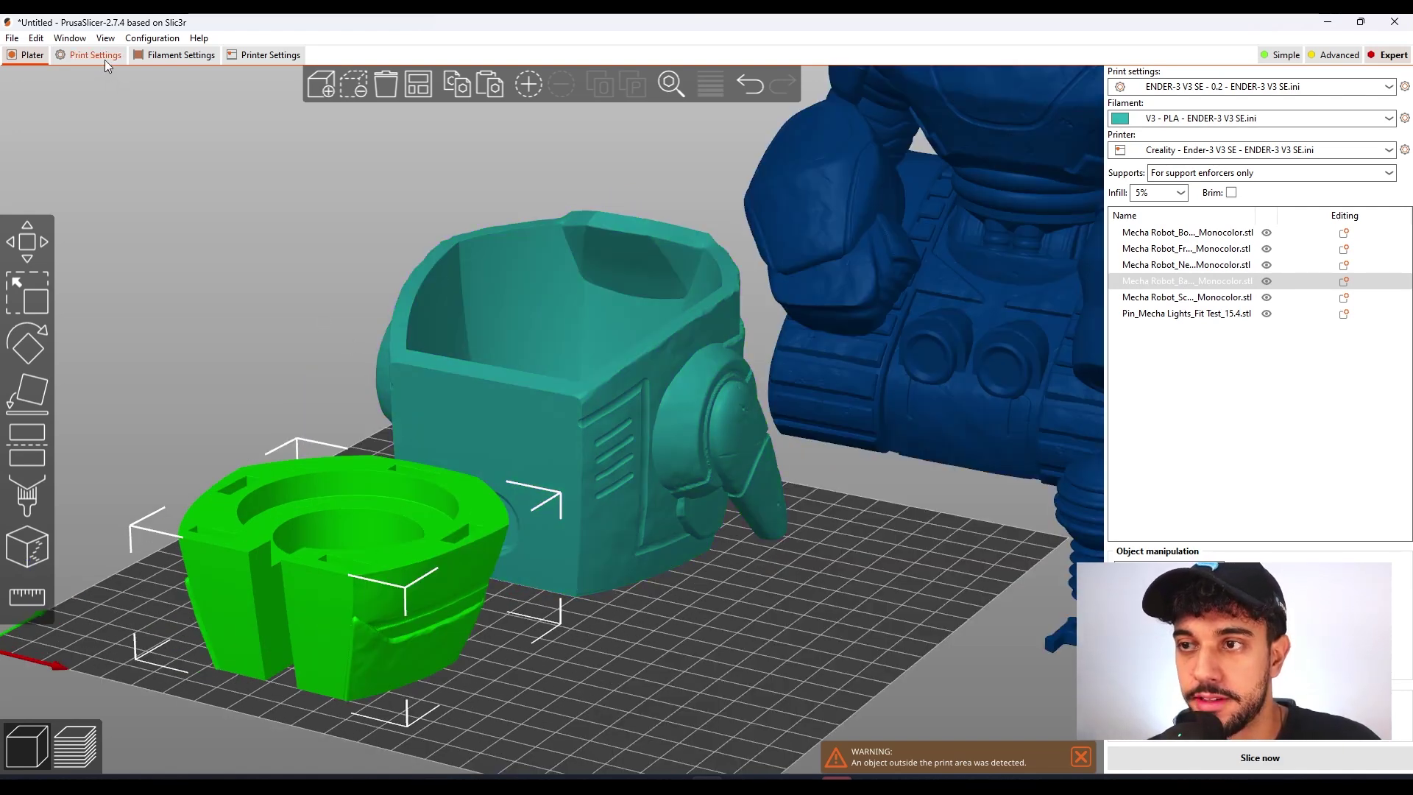
- Review the layer height, perimeter and infill values of the print profile
click(105, 59)
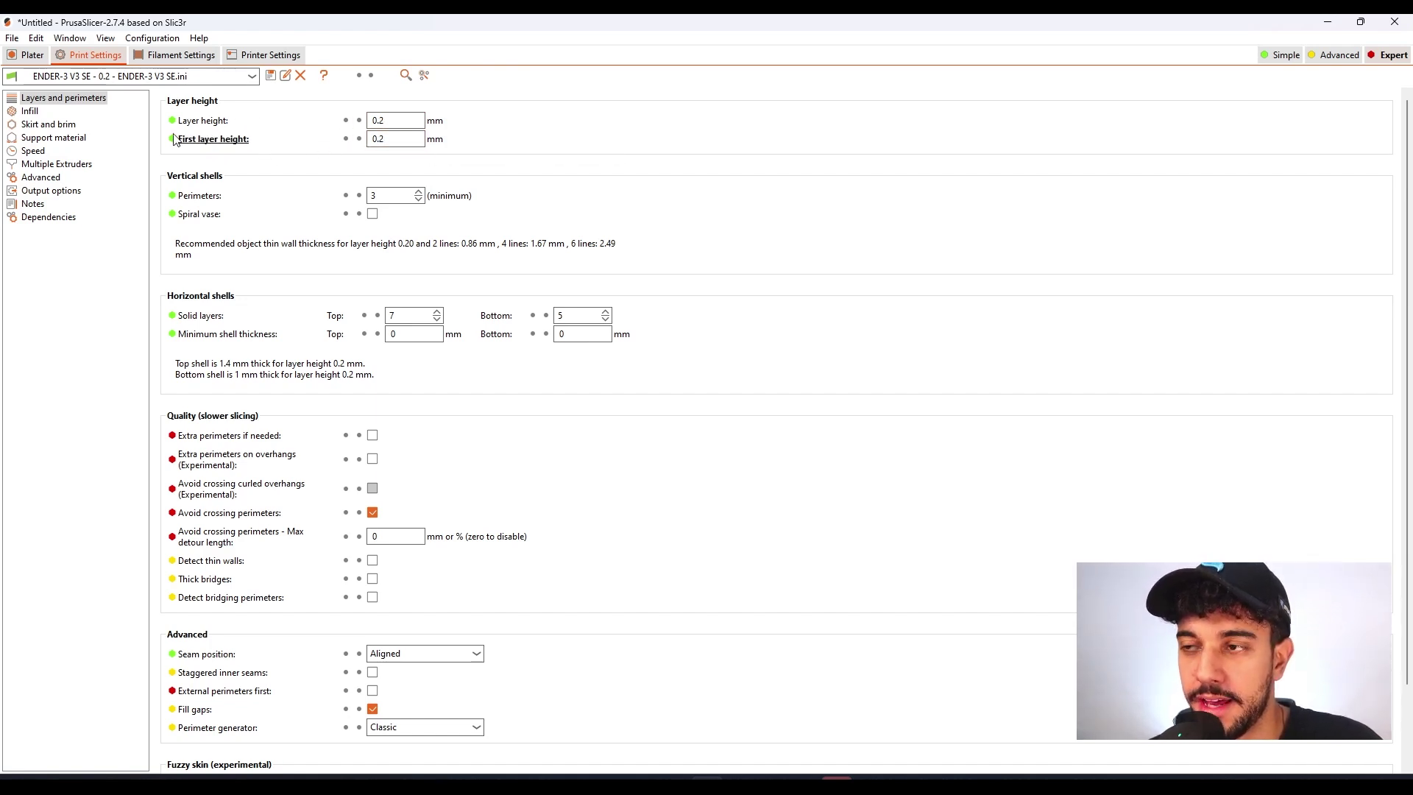
mouse_move(370, 134)
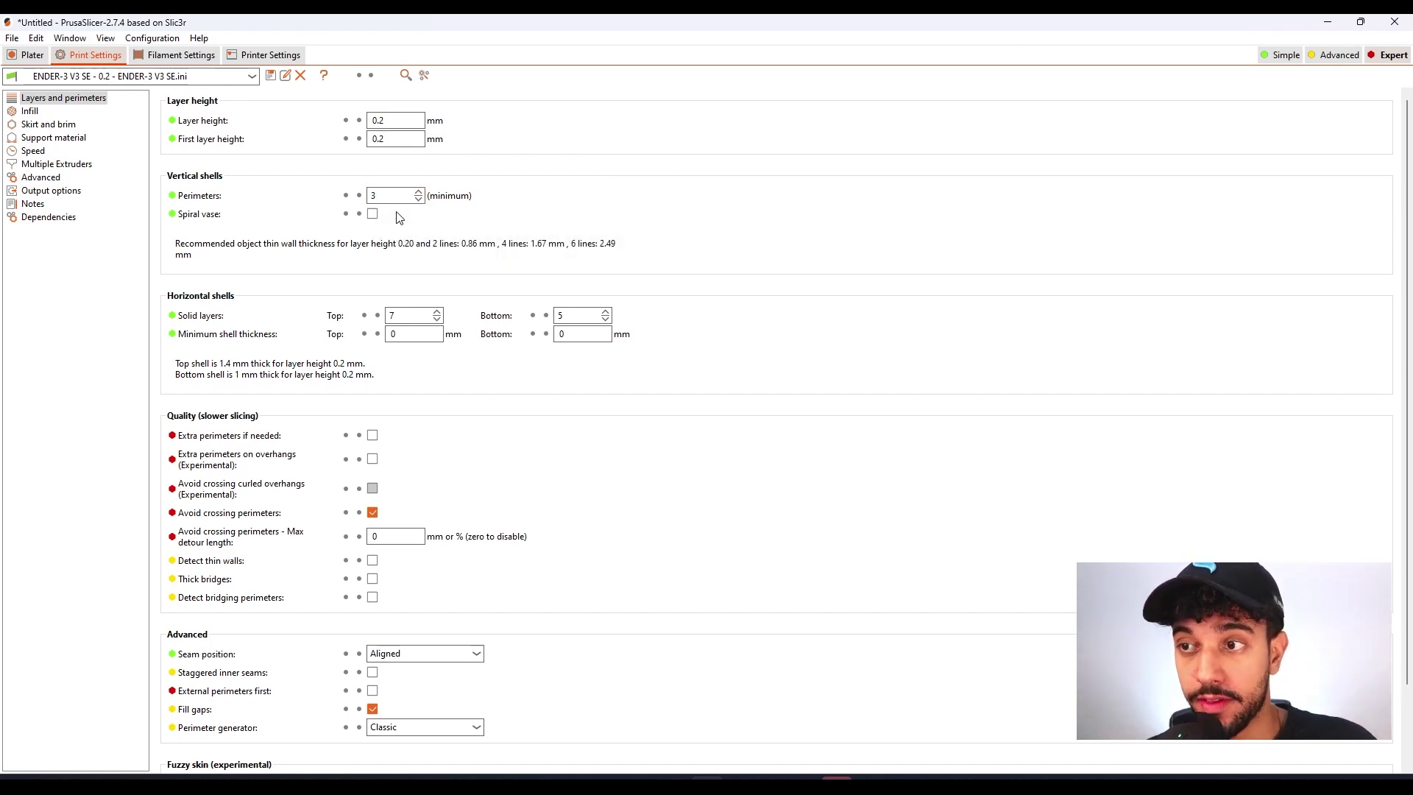
click(35, 112)
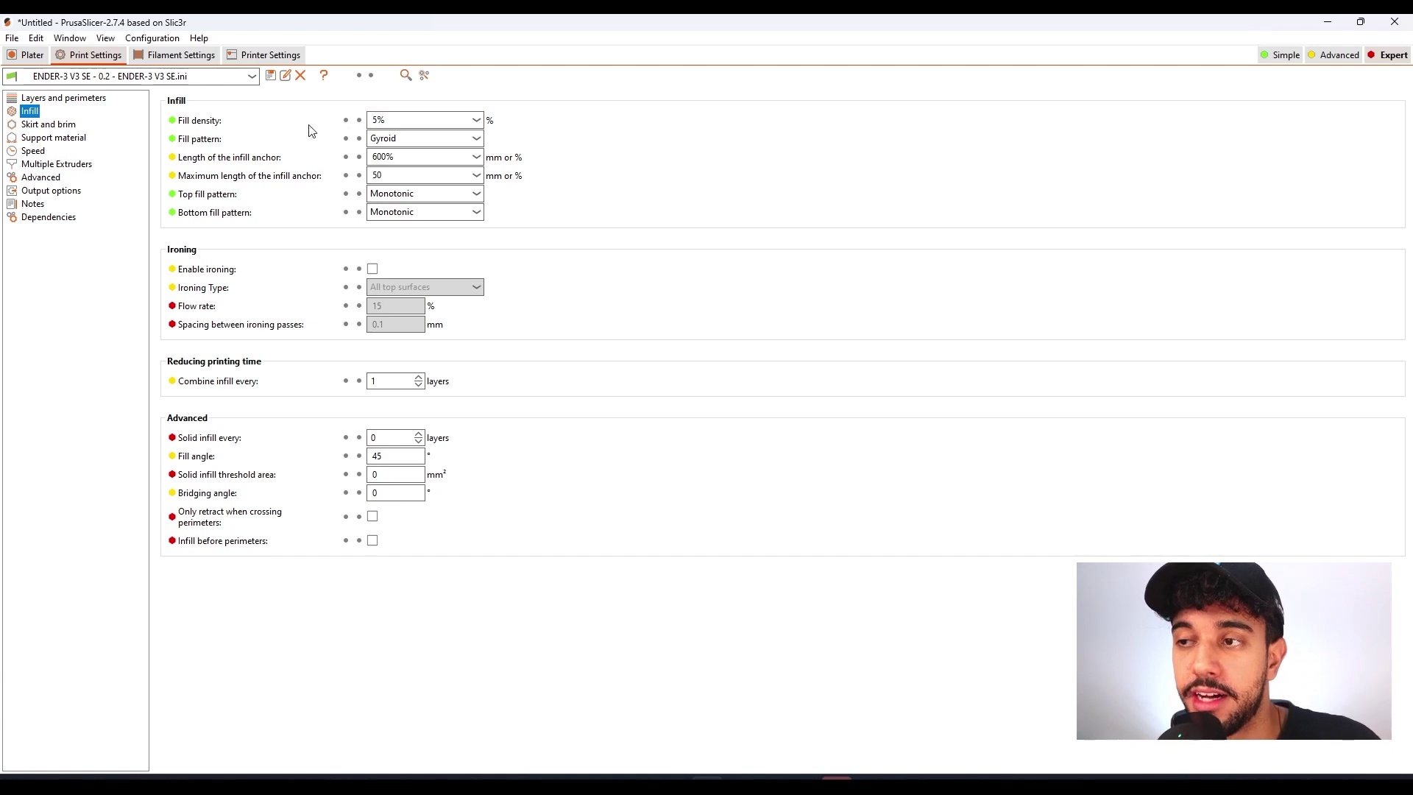
- Check the skirt and brim settings, and examine the undersides of the two head parts for bed contact
click(44, 124)
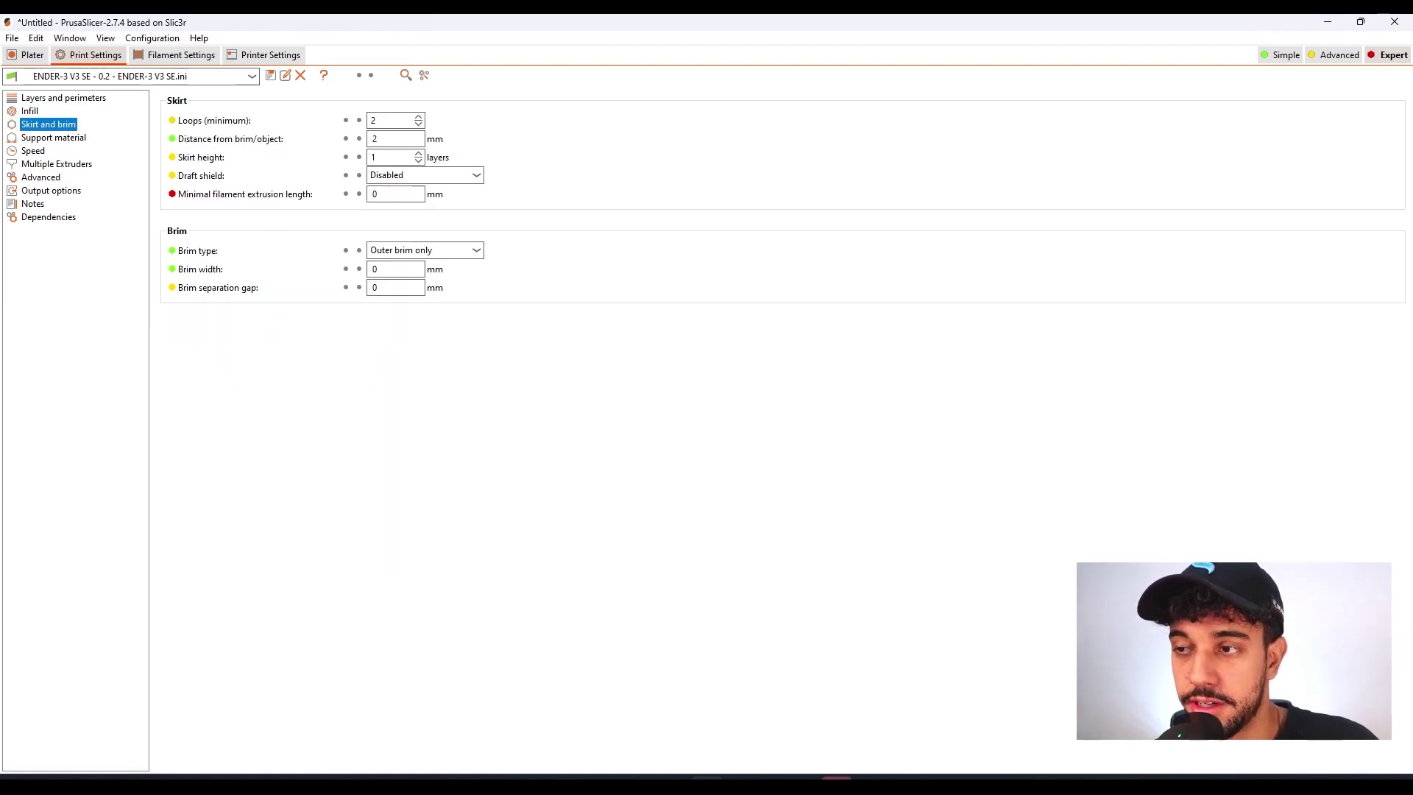
click(11, 58)
drag(676, 663, 675, 593)
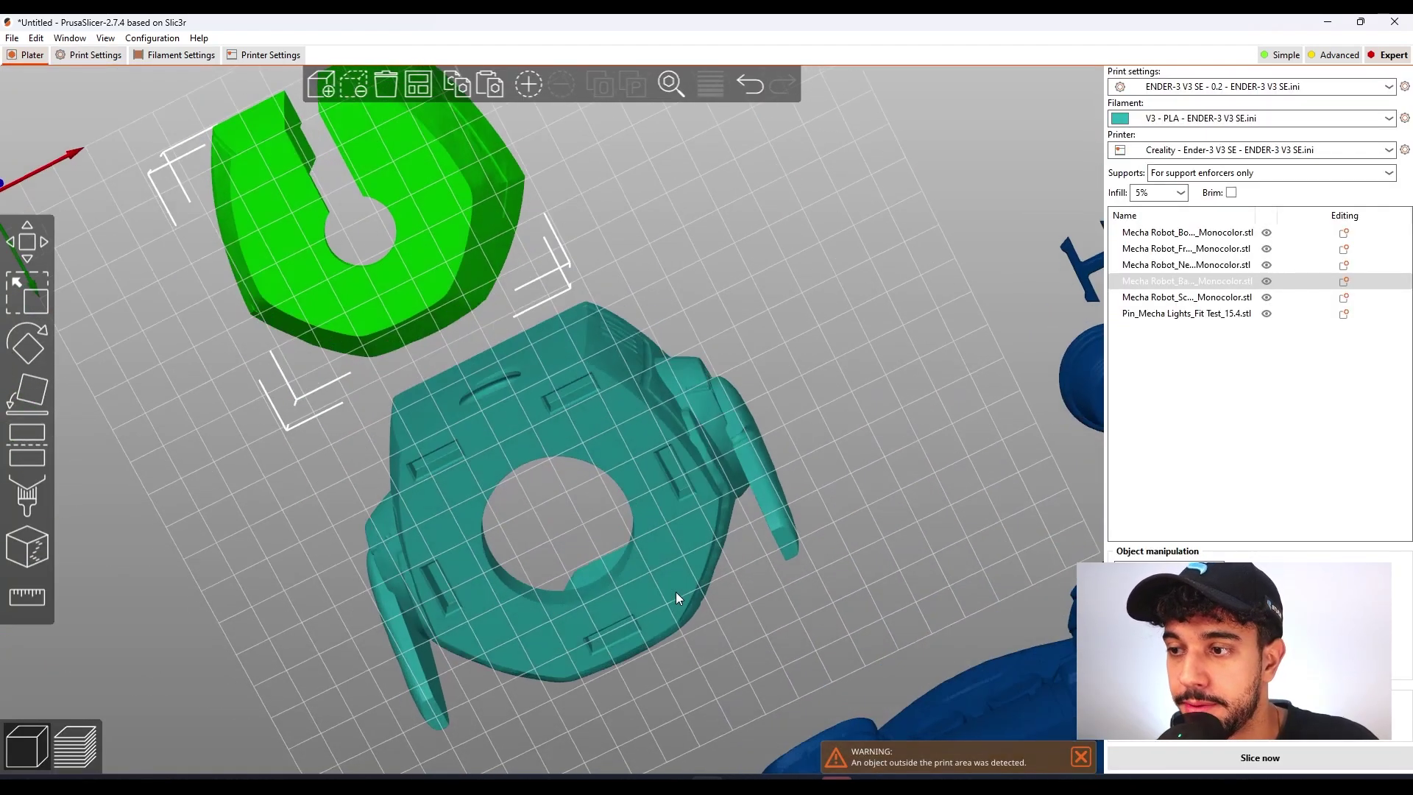
drag(792, 269, 780, 371)
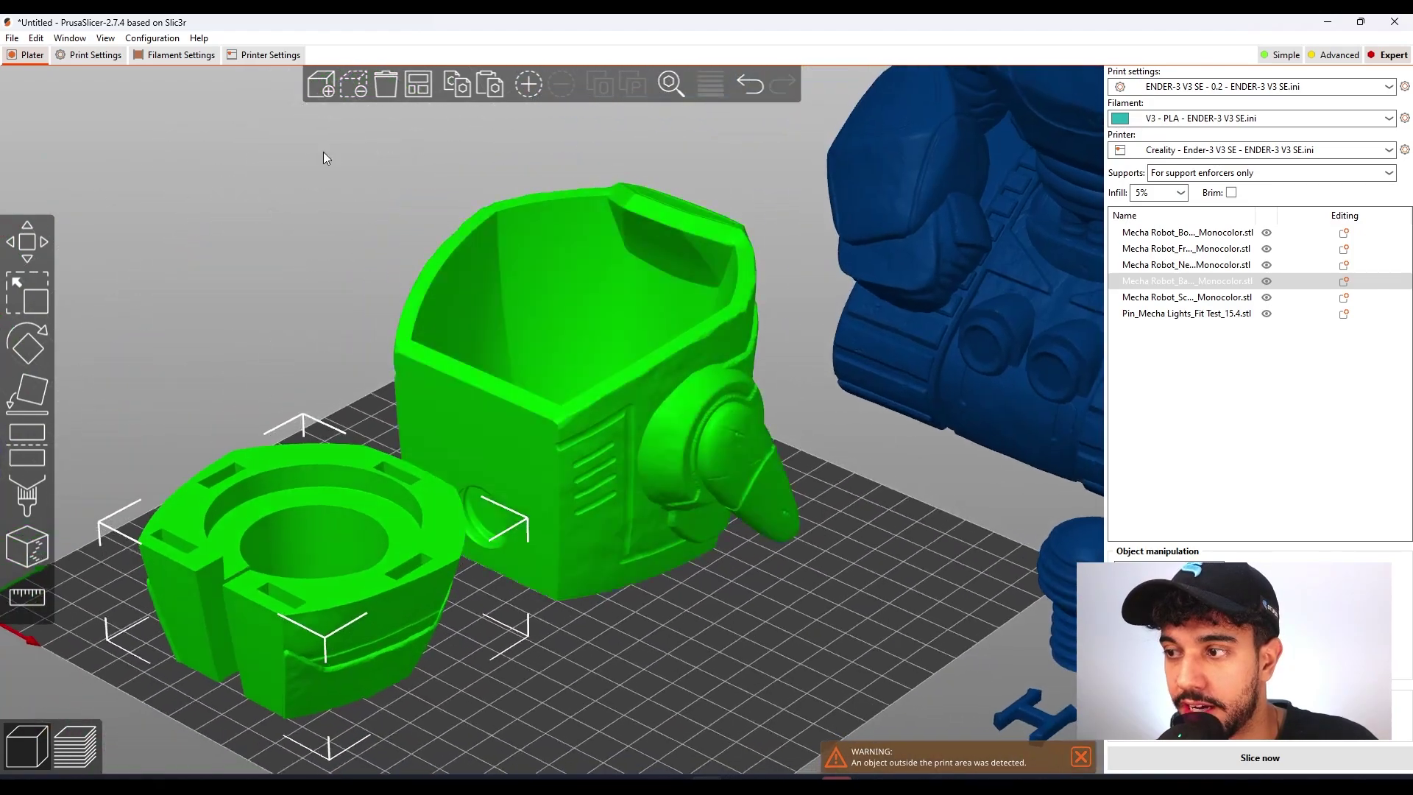
- Turn off support material generation in the print profile
click(92, 56)
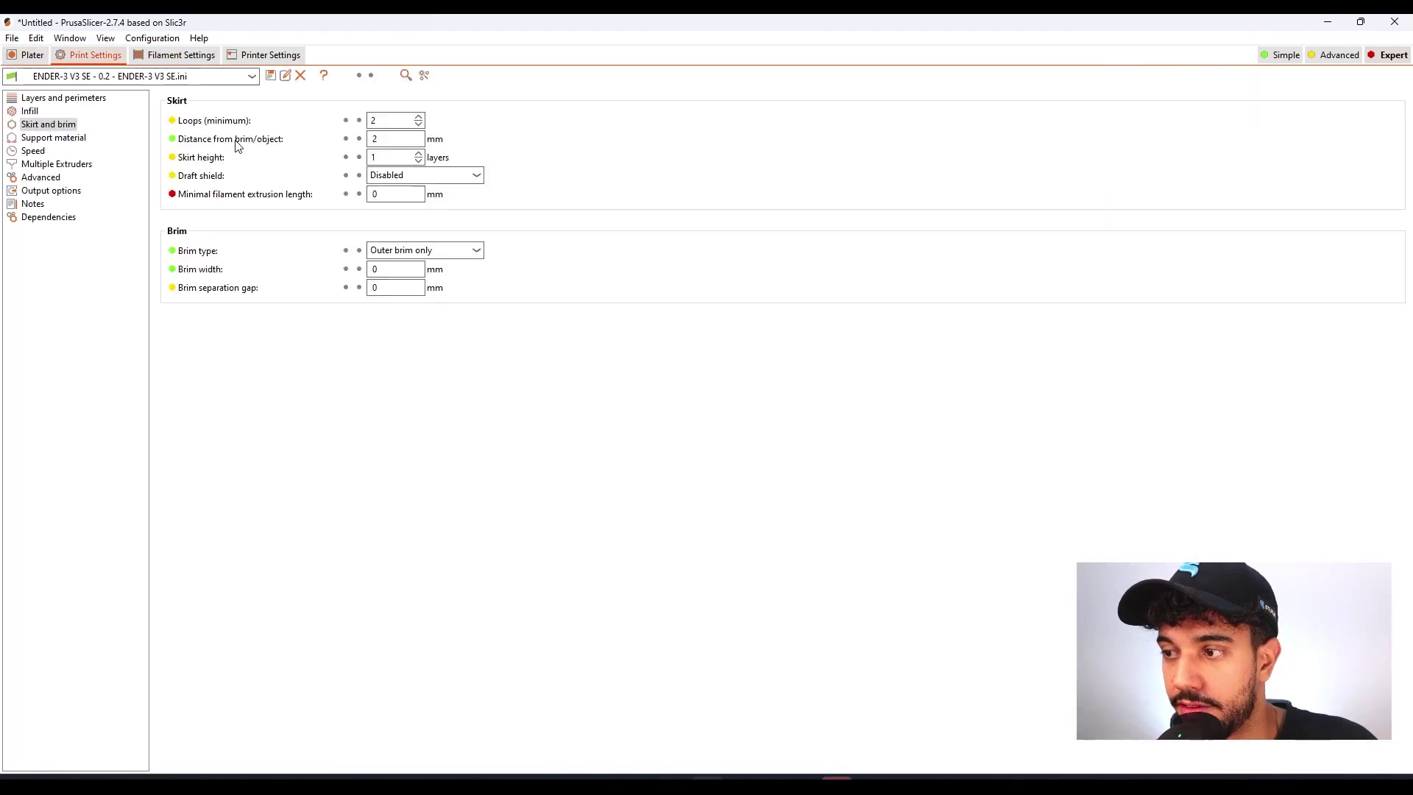
click(70, 139)
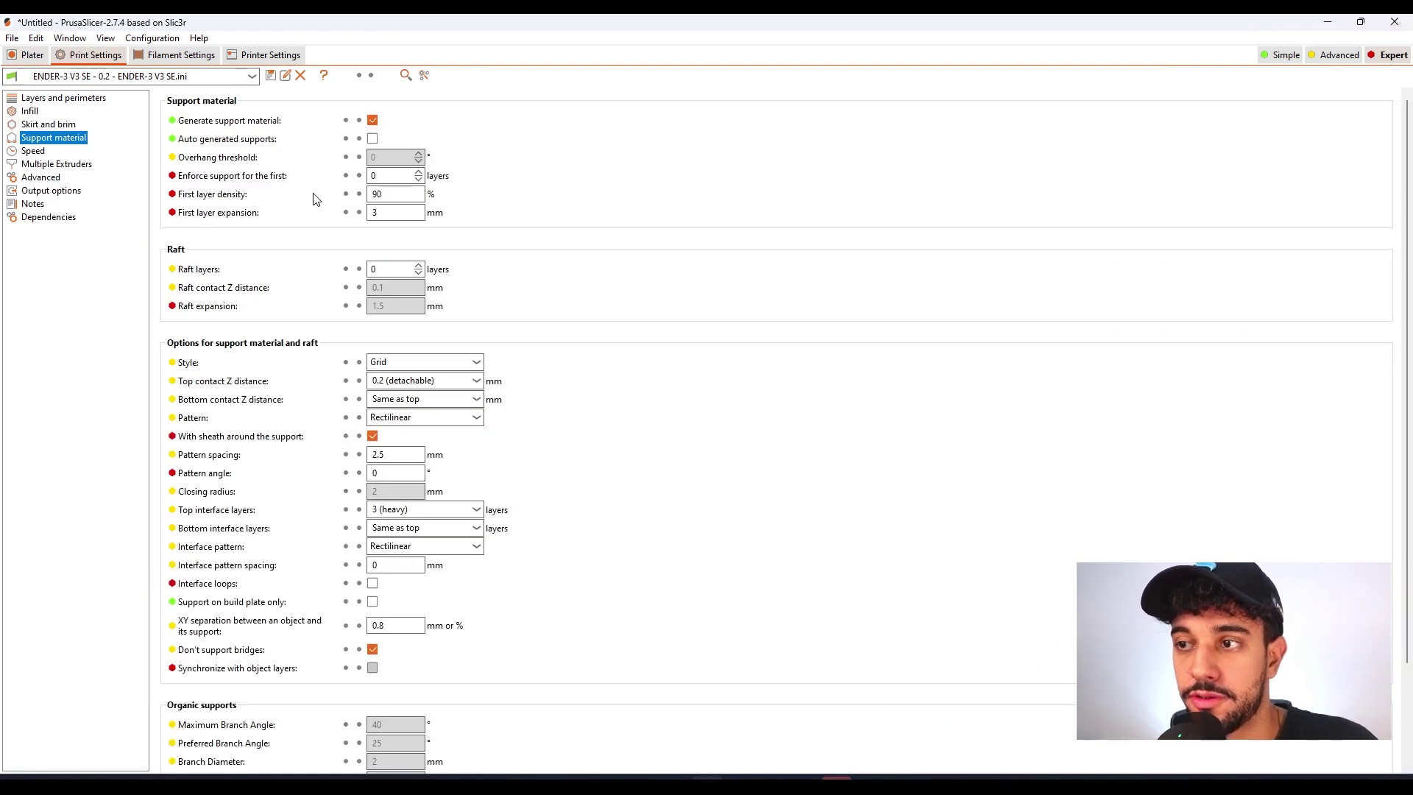
click(373, 121)
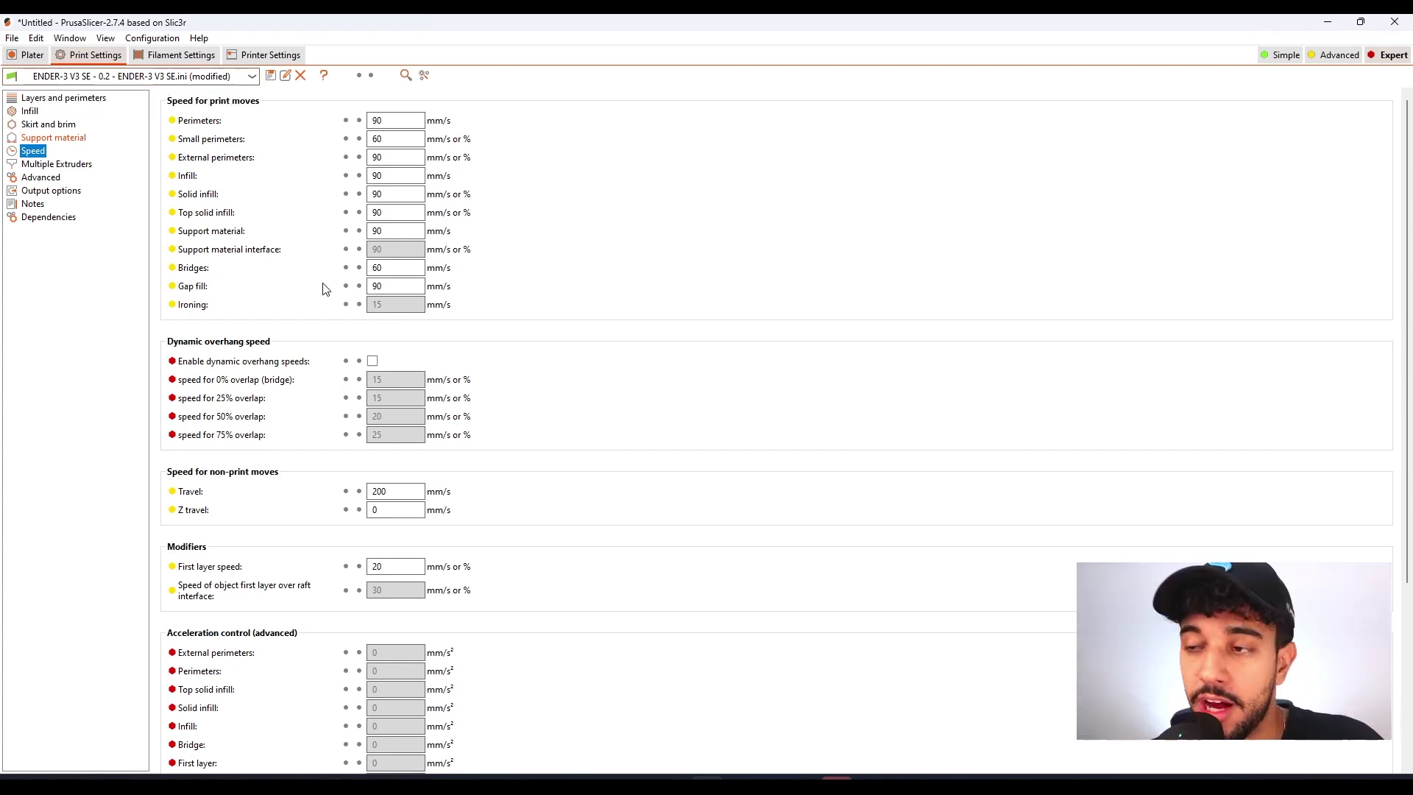
- Review the print move speeds and the first layer speed
mouse_move(188, 573)
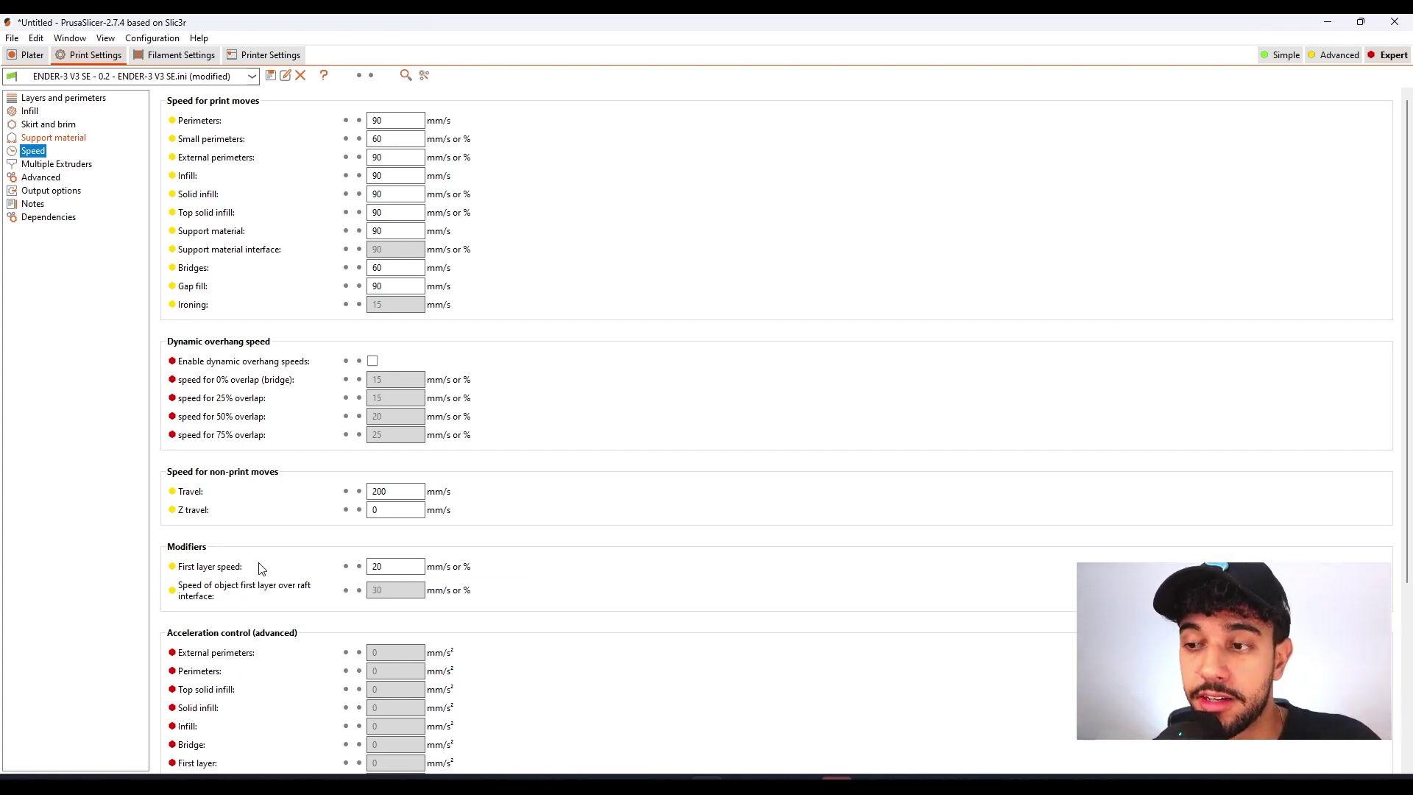
mouse_move(353, 573)
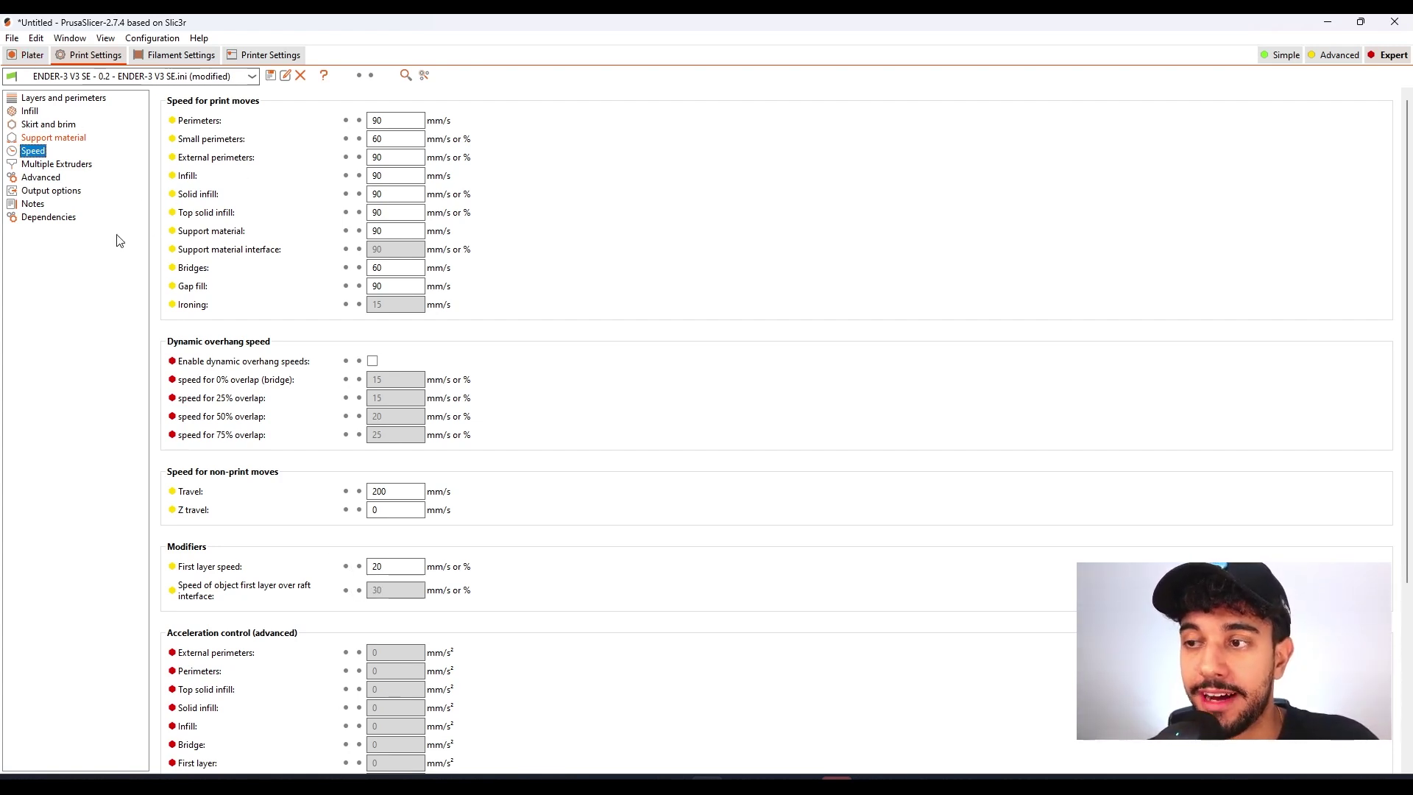
- Slice the two head parts on the bed and examine the toolpath preview and estimated printing time
click(33, 55)
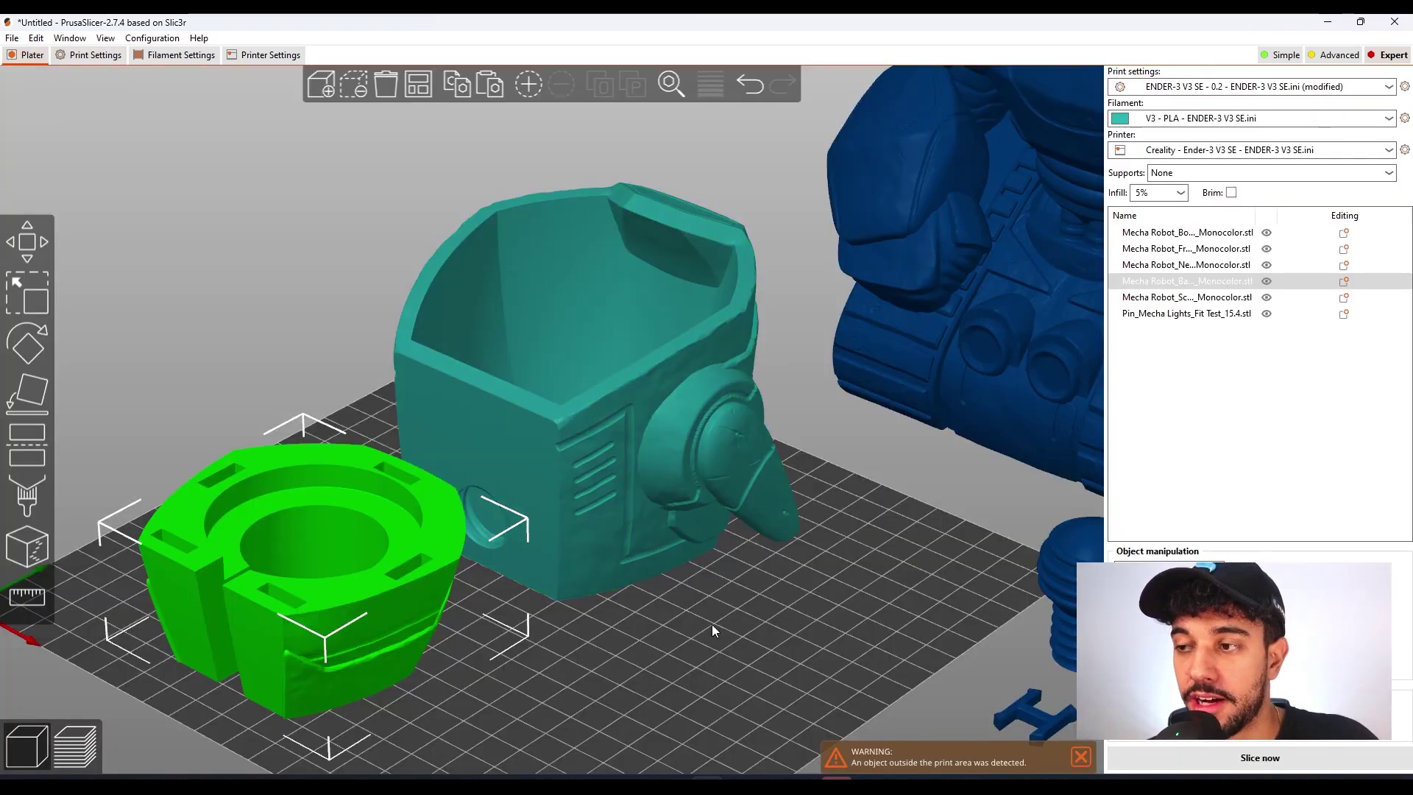
scroll(713, 626, down, 3)
click(656, 590)
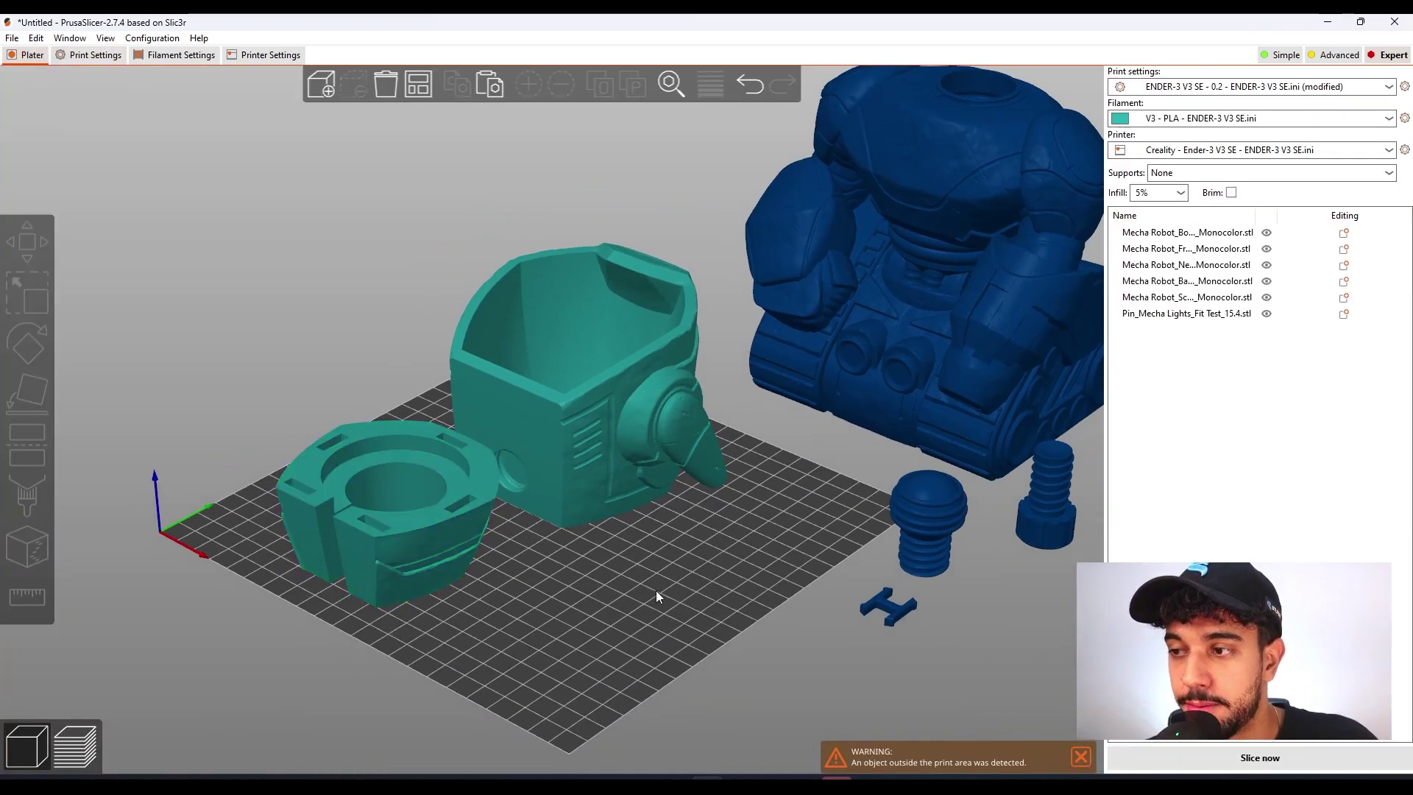
scroll(655, 589, up, 3)
drag(689, 554, 683, 585)
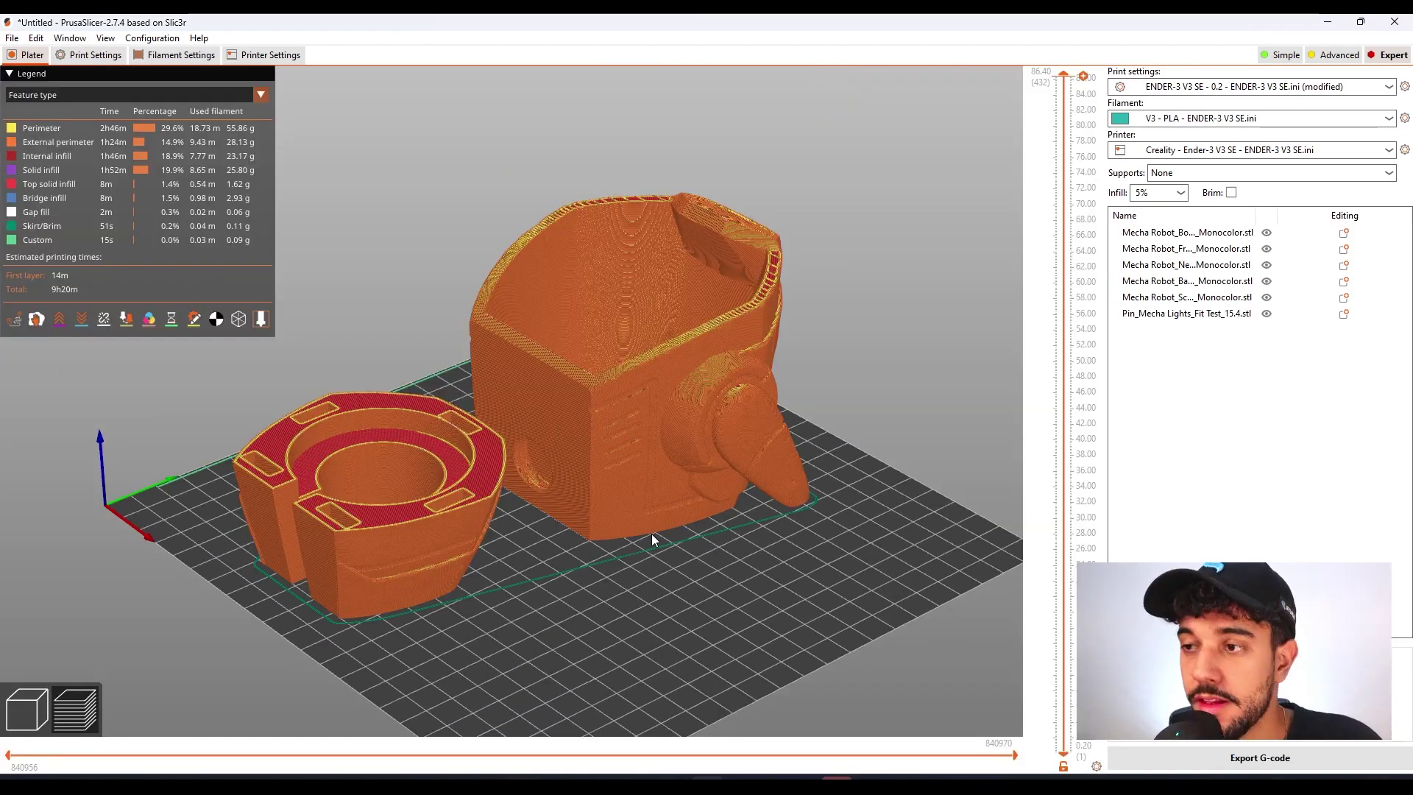
drag(655, 540, 709, 584)
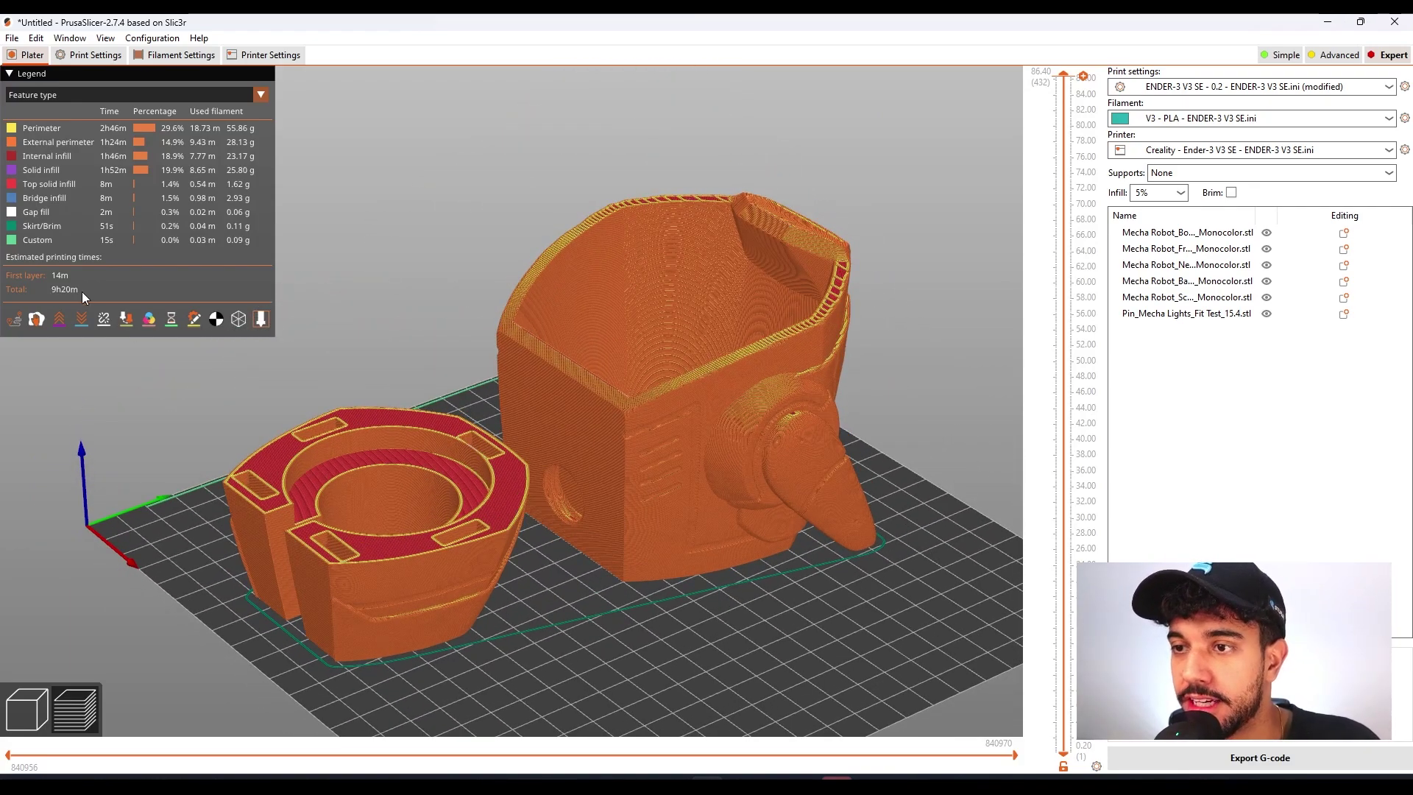
drag(466, 502, 488, 558)
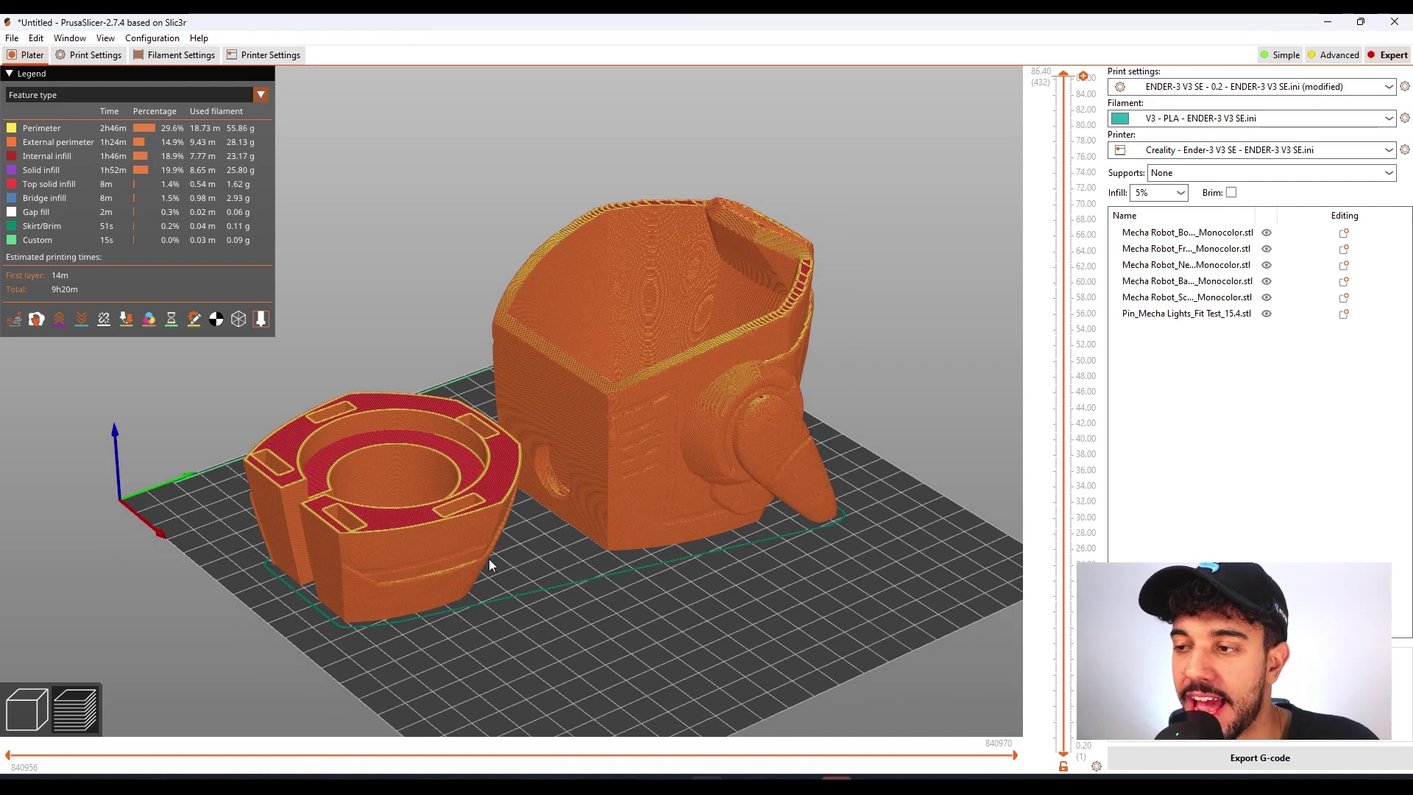
- Return to the model view and move both head parts off the print bed
click(37, 696)
drag(515, 618, 978, 406)
drag(630, 367, 1019, 259)
drag(643, 392, 651, 374)
- Place the robot body on the print bed with the neck, screw and H-shaped pin arranged in front of it
drag(537, 264, 558, 441)
drag(750, 299, 788, 412)
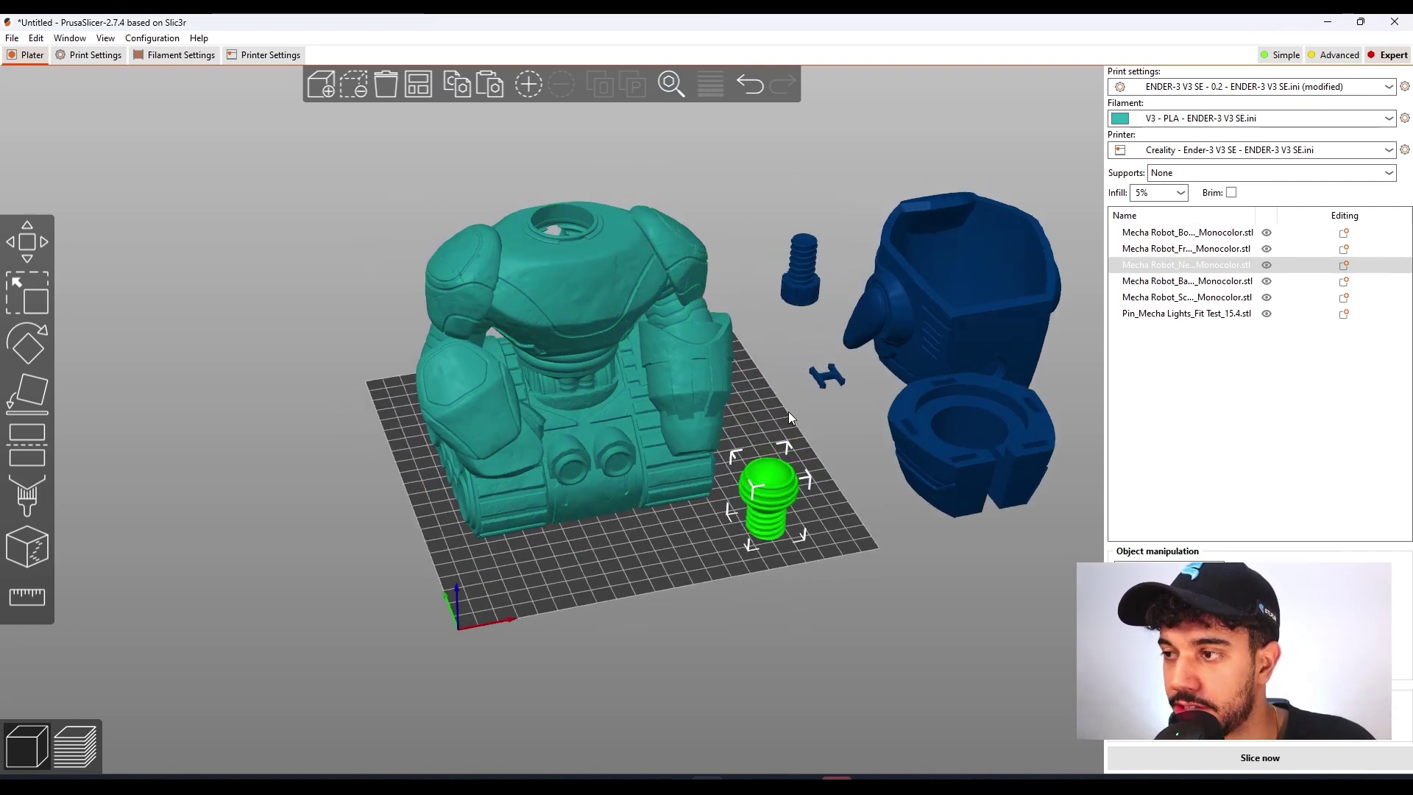
drag(799, 291, 690, 546)
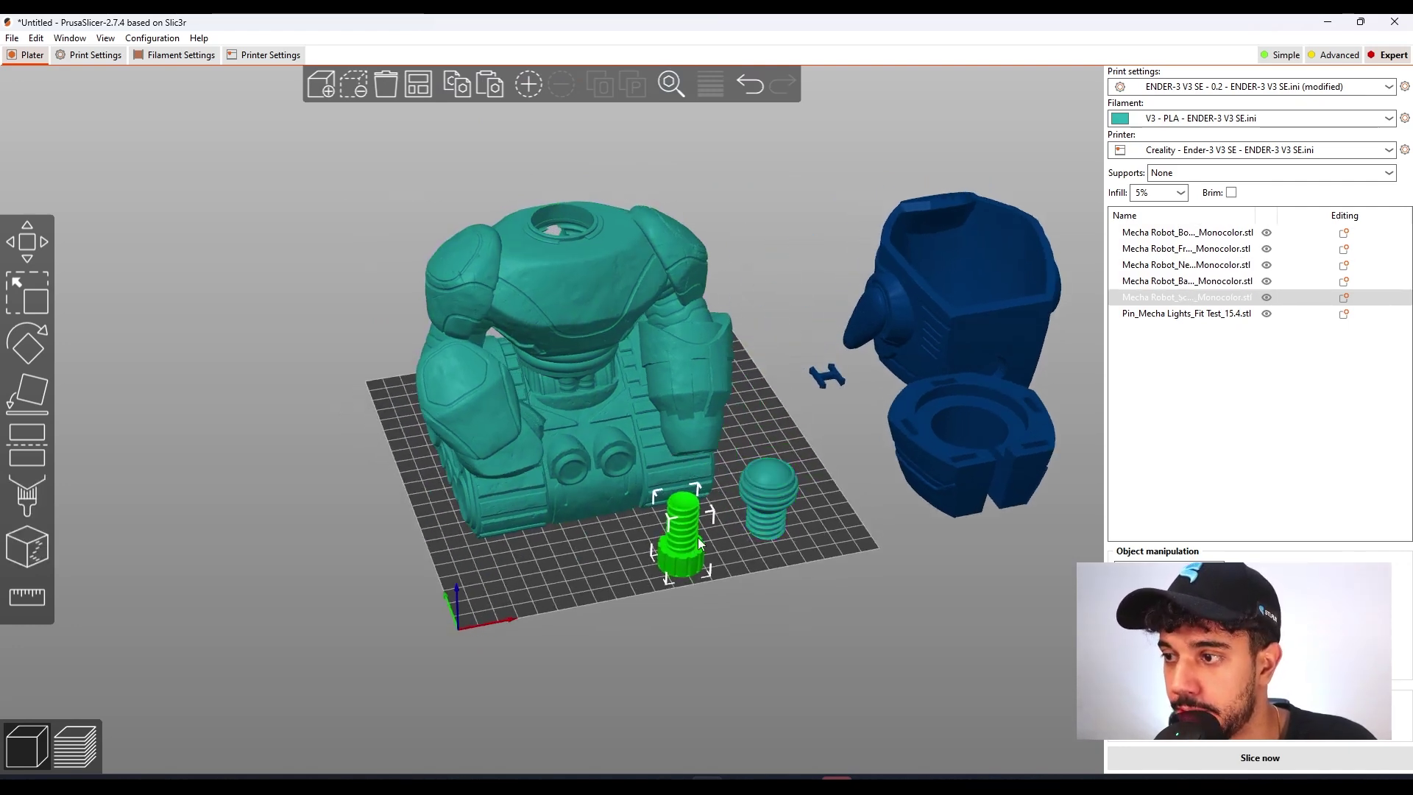
drag(825, 381, 385, 316)
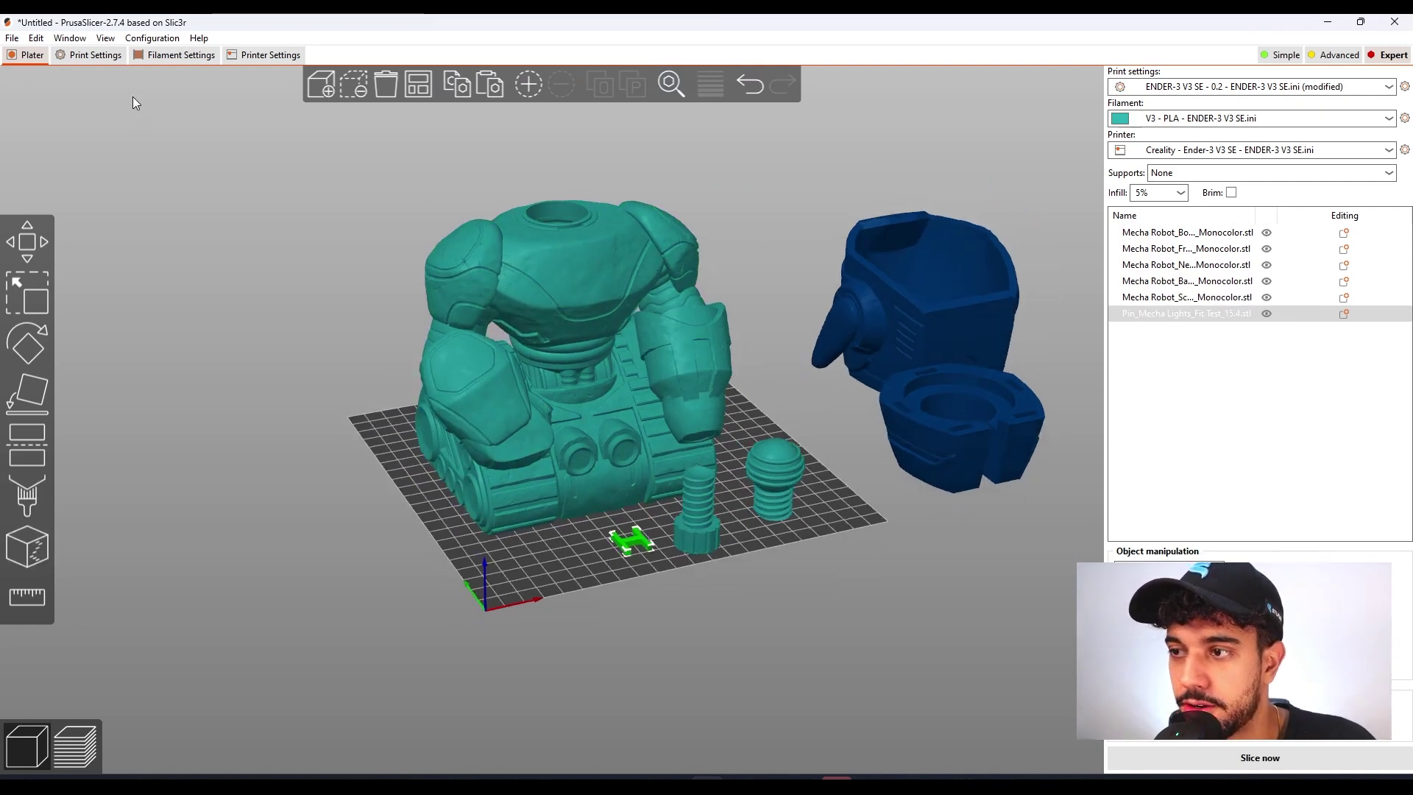
- Review the layer settings and set the fill density to 10%
click(95, 56)
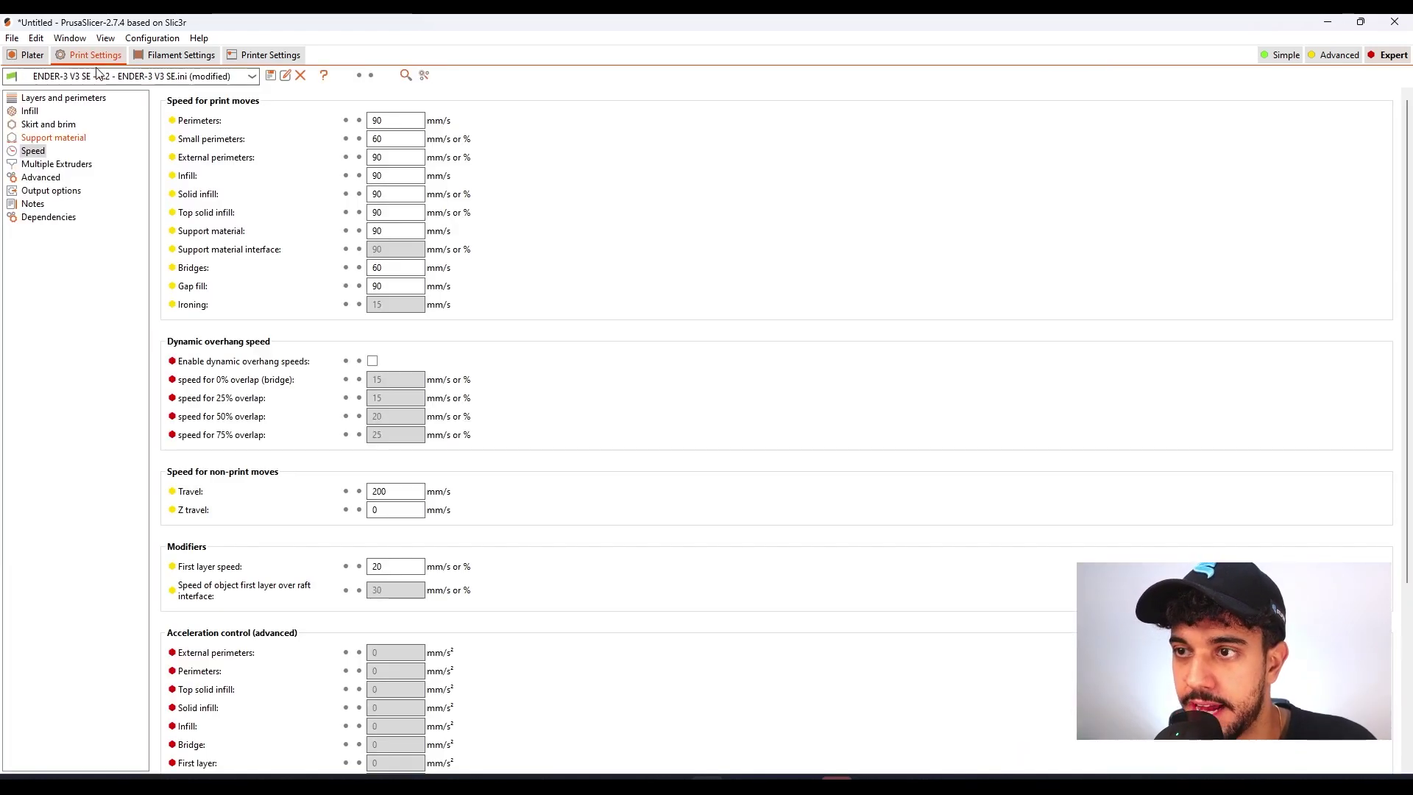
click(41, 98)
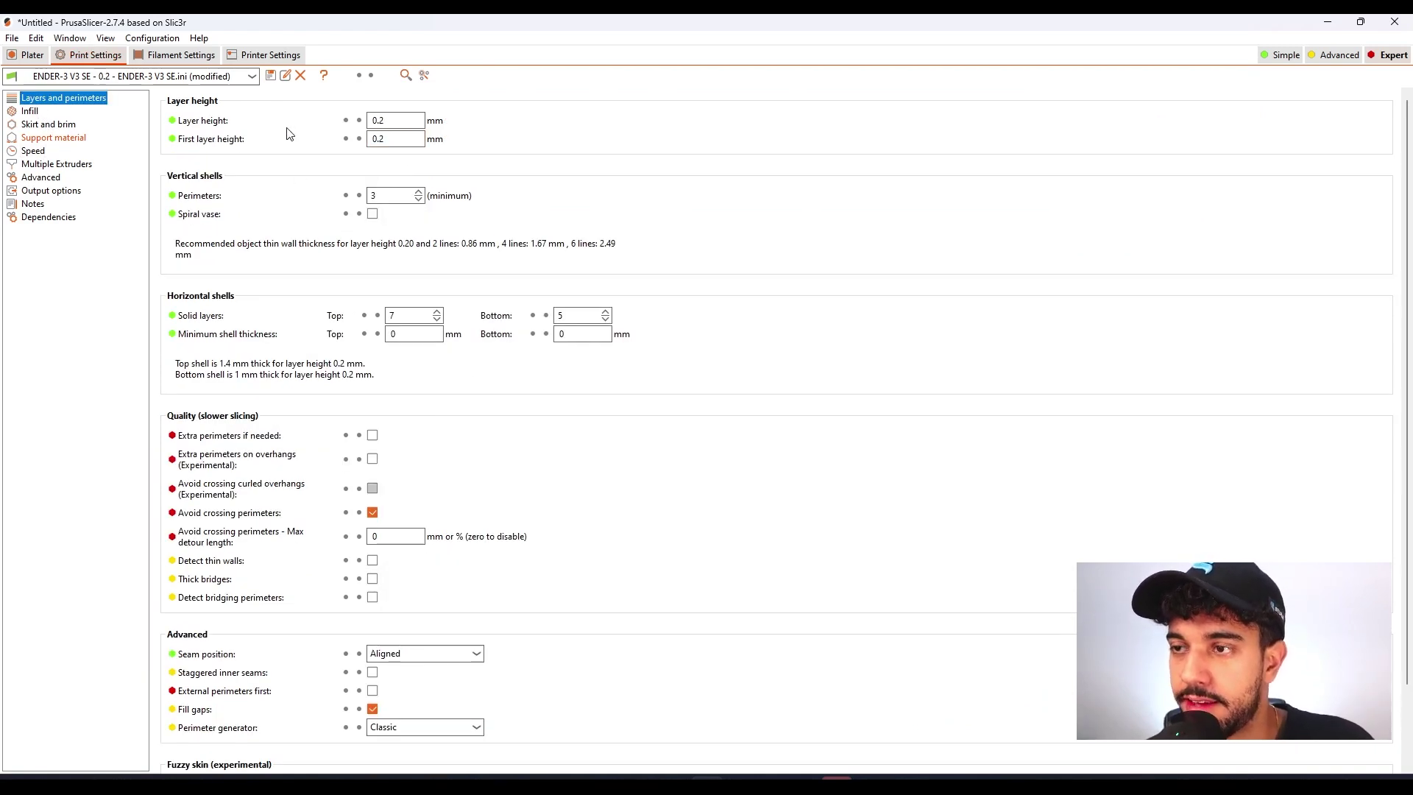
click(30, 112)
click(380, 122)
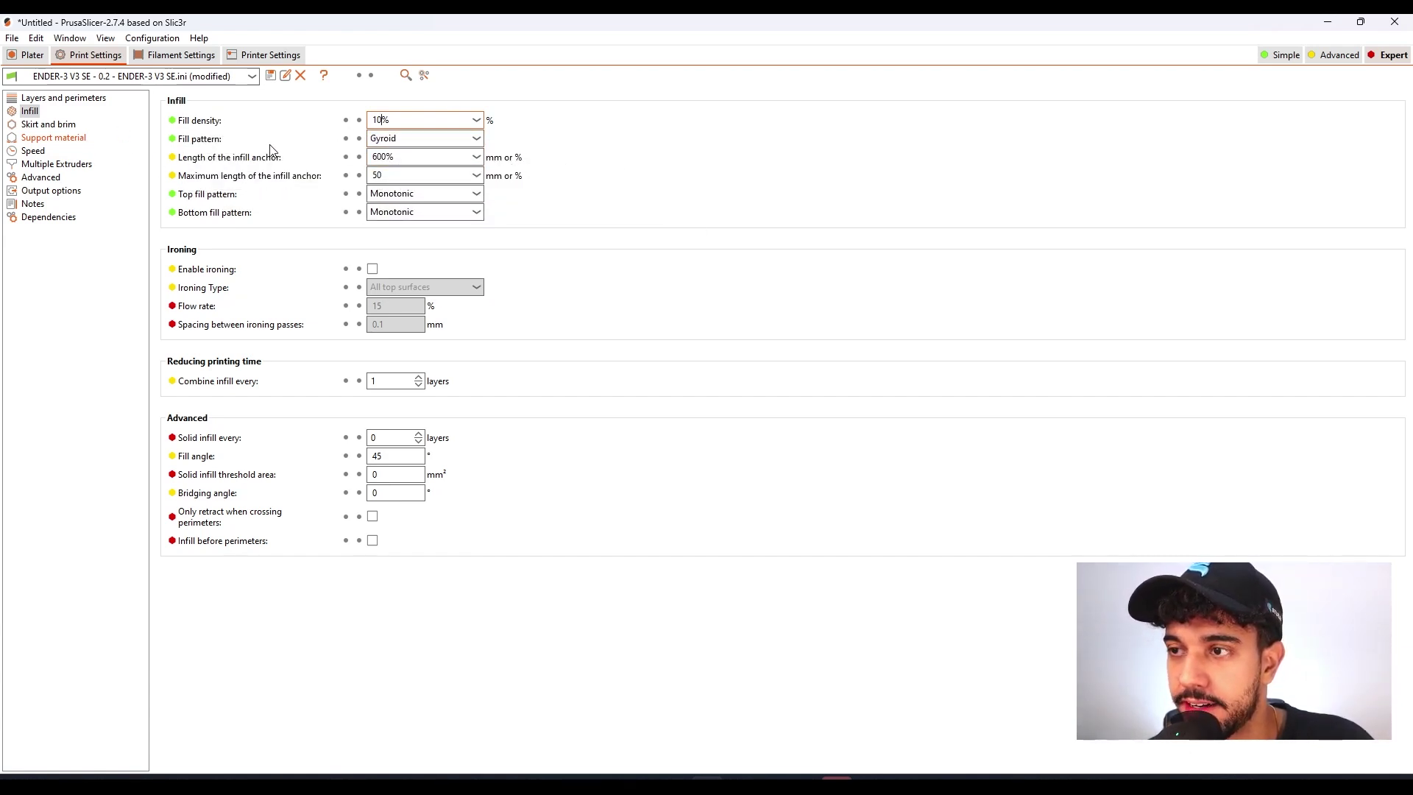
- Check the skirt and brim settings, and examine the body, neck, screw and pin on the bed from below and from the front
click(42, 125)
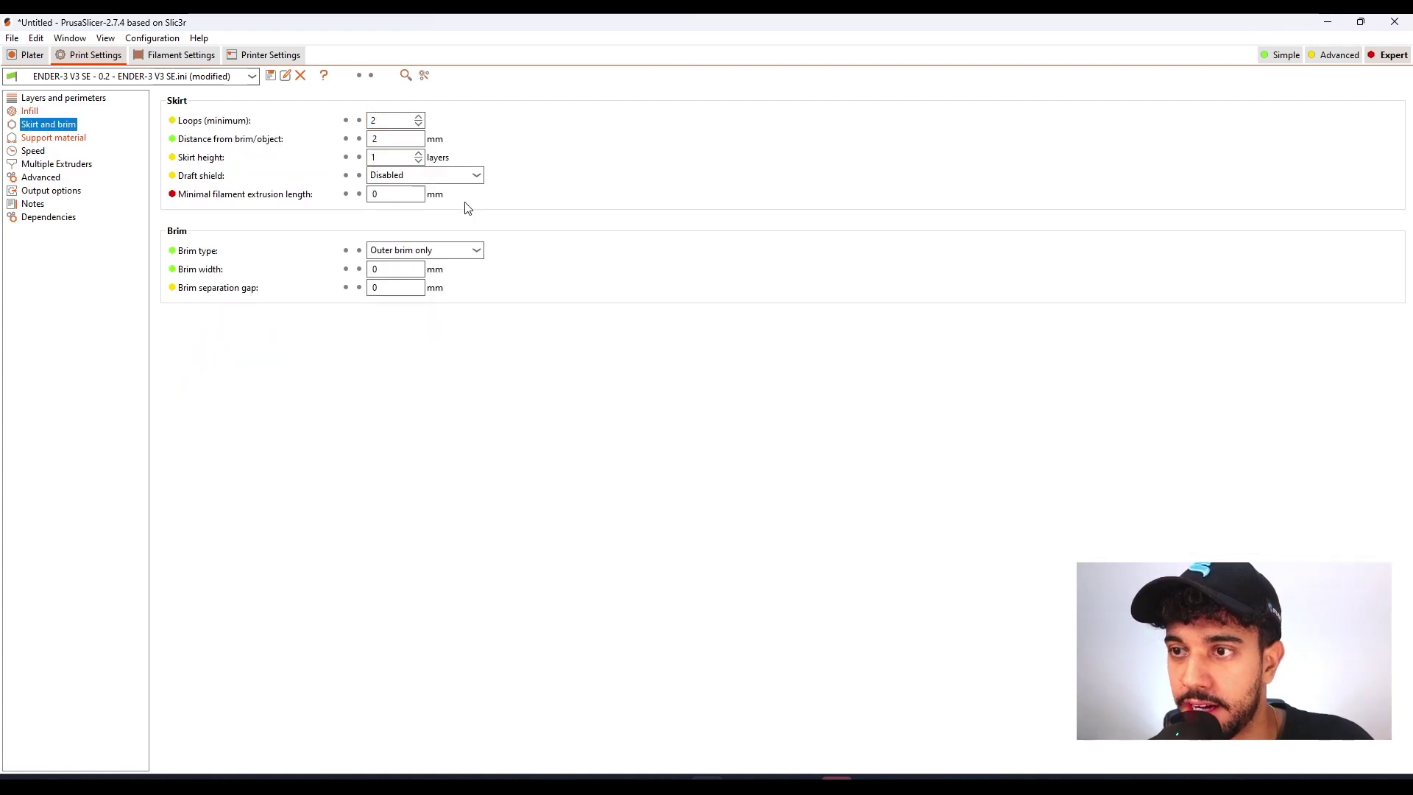
click(30, 56)
drag(717, 660, 577, 459)
drag(647, 493, 661, 501)
click(714, 354)
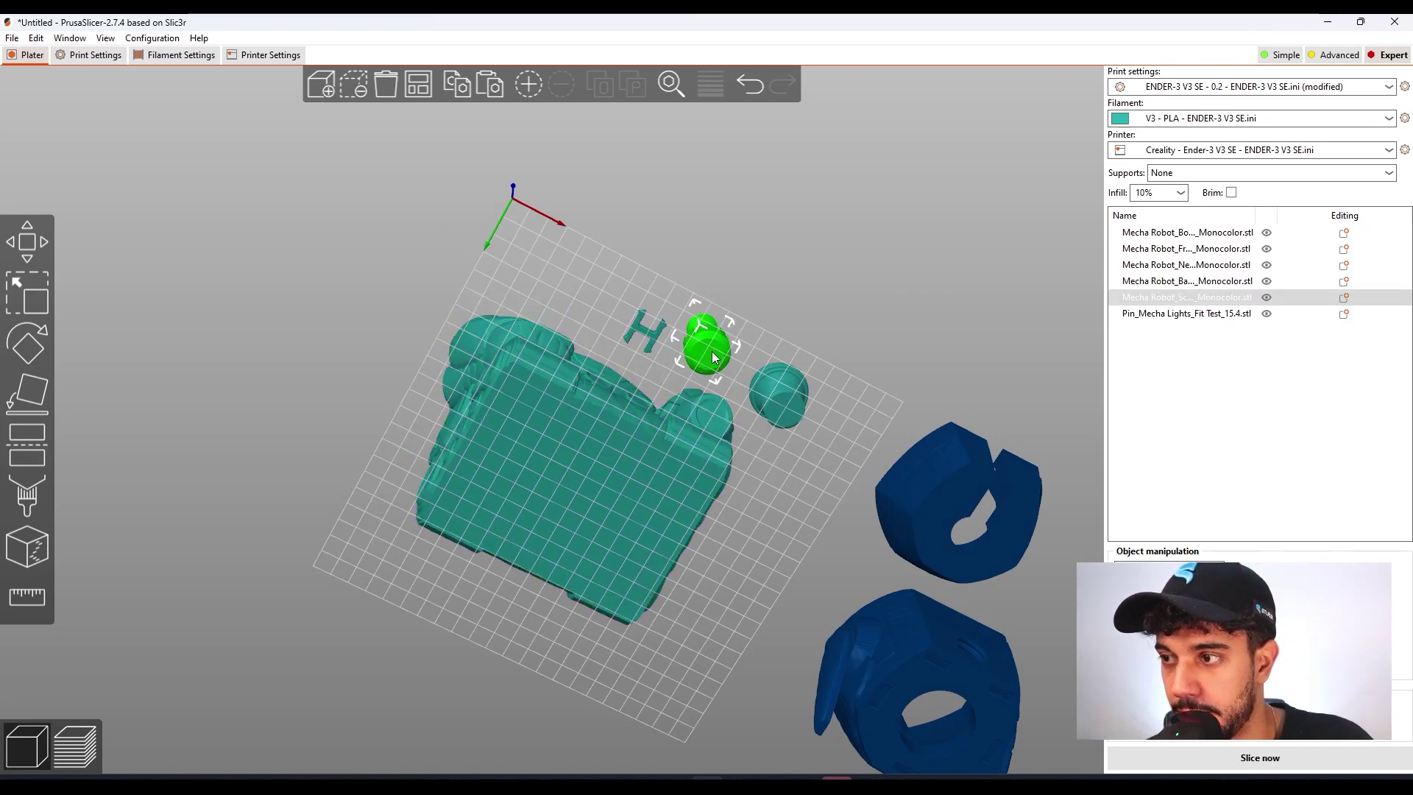
click(770, 468)
drag(770, 468, 617, 410)
drag(542, 585, 496, 582)
scroll(532, 554, up, 3)
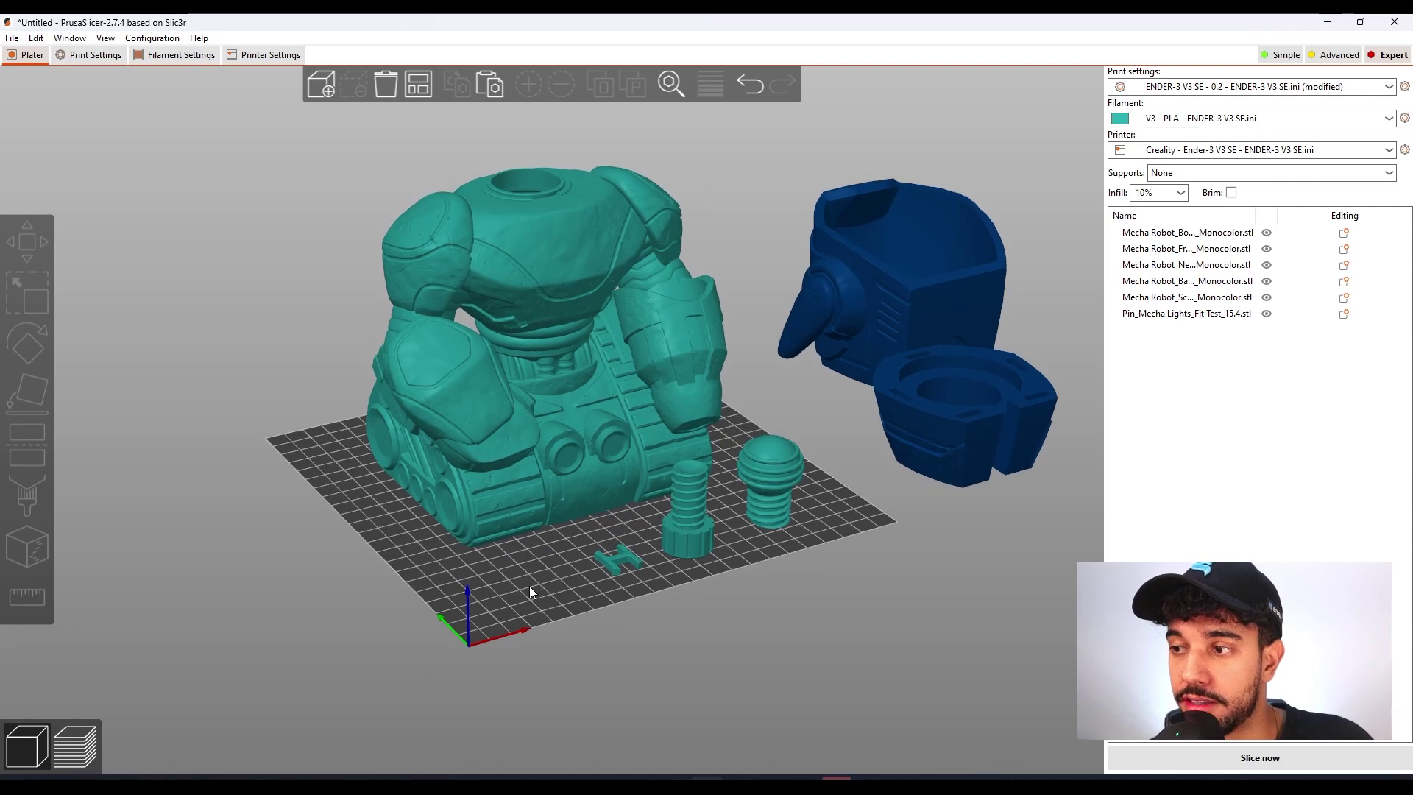
- Enable support material generation in the print settings and accept the suggested detection of bridging perimeters
scroll(531, 576, down, 1)
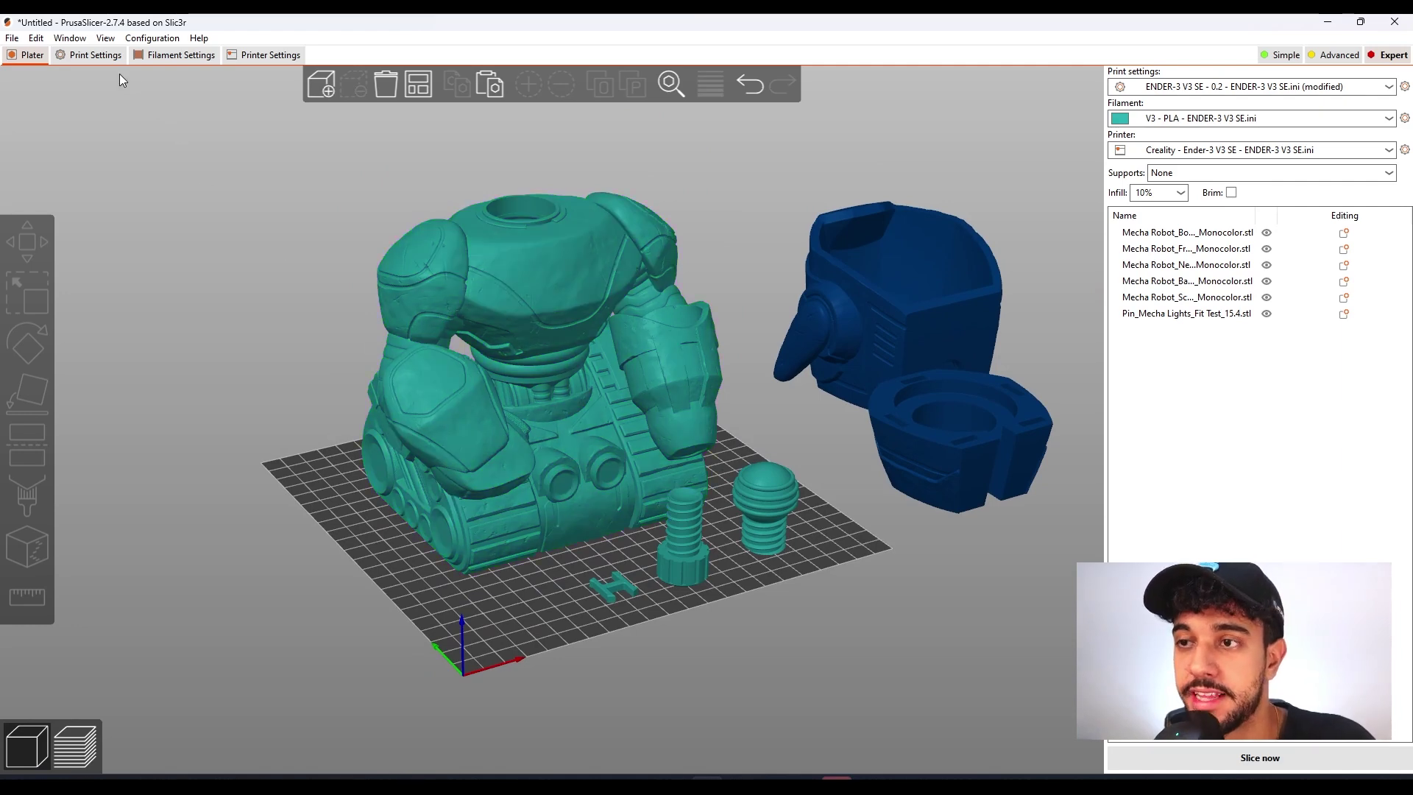
click(105, 56)
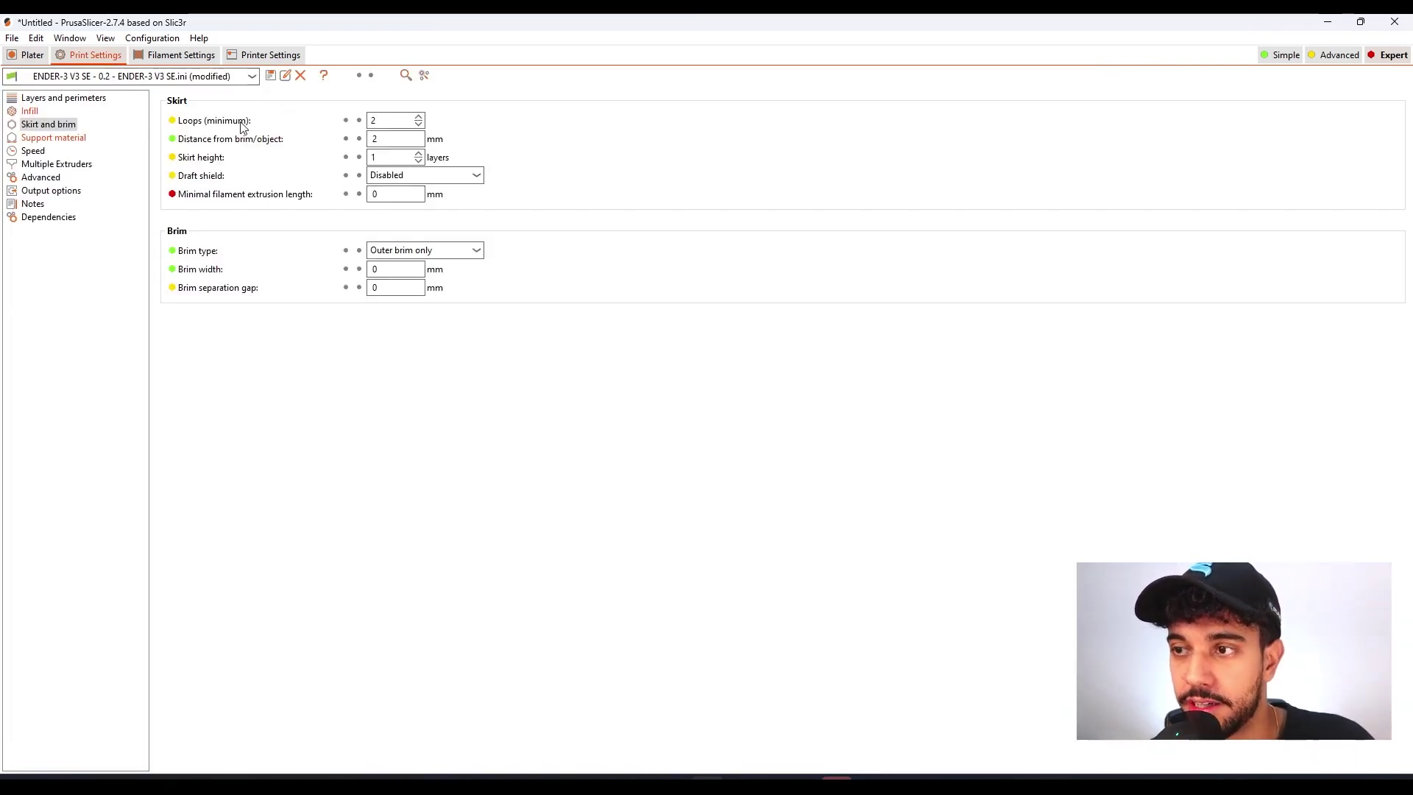
click(53, 138)
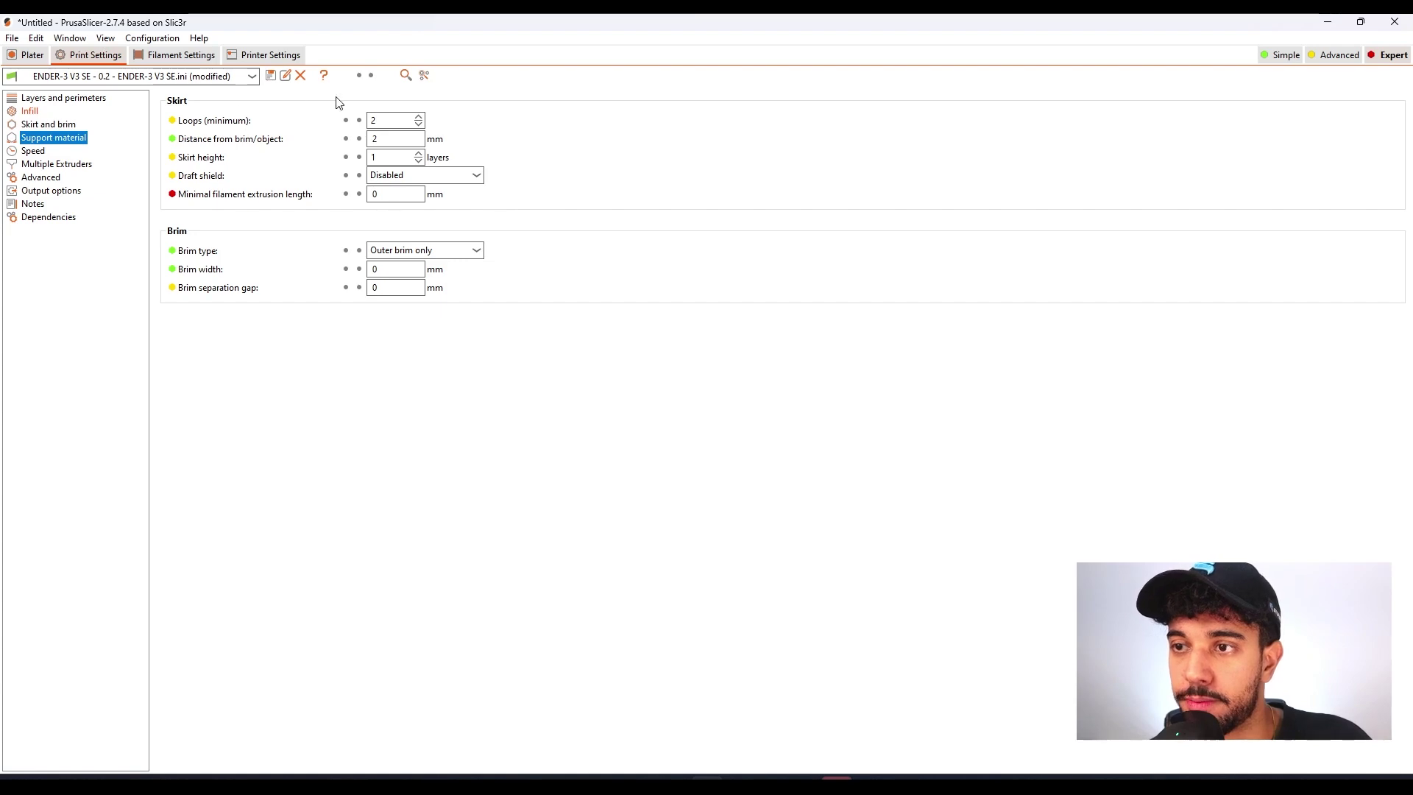
click(373, 121)
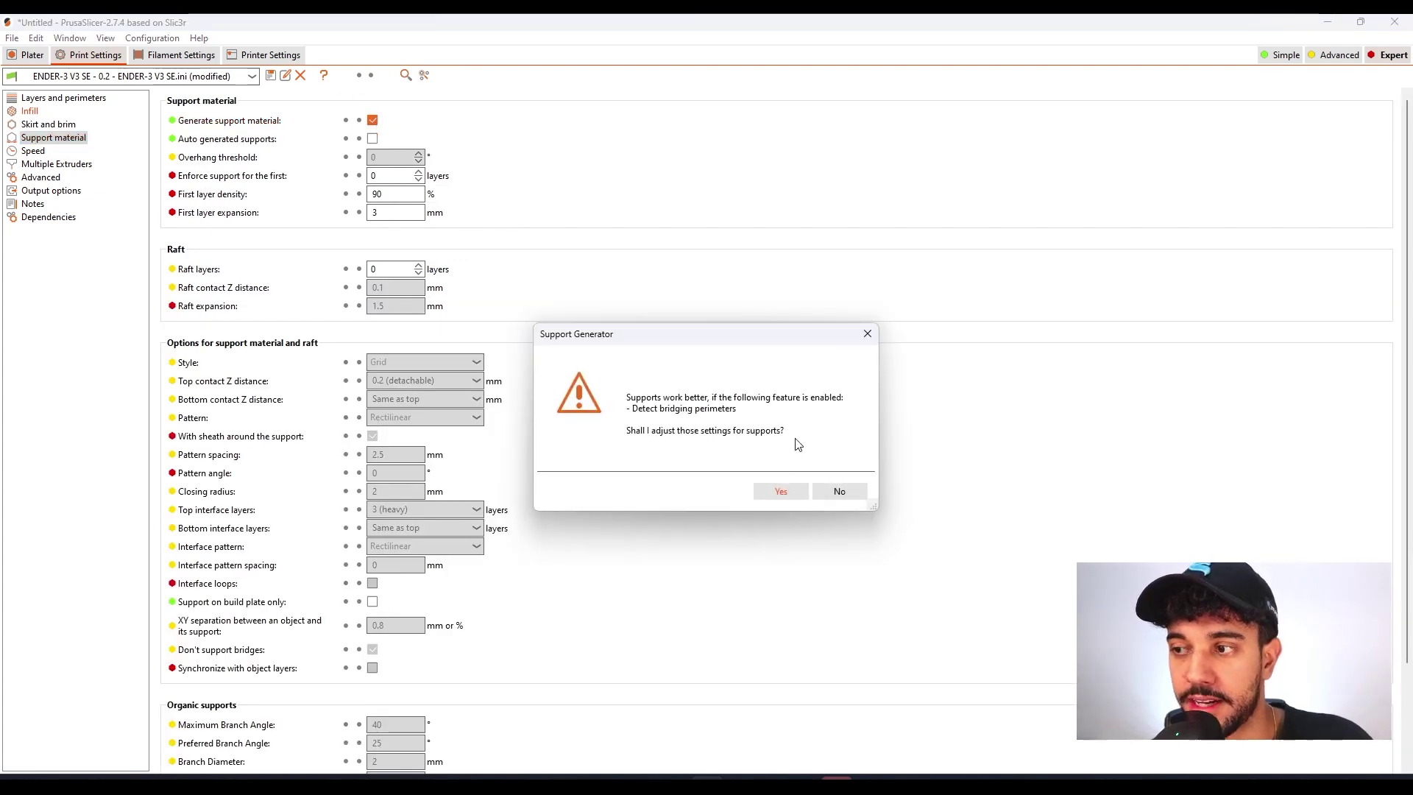
click(781, 491)
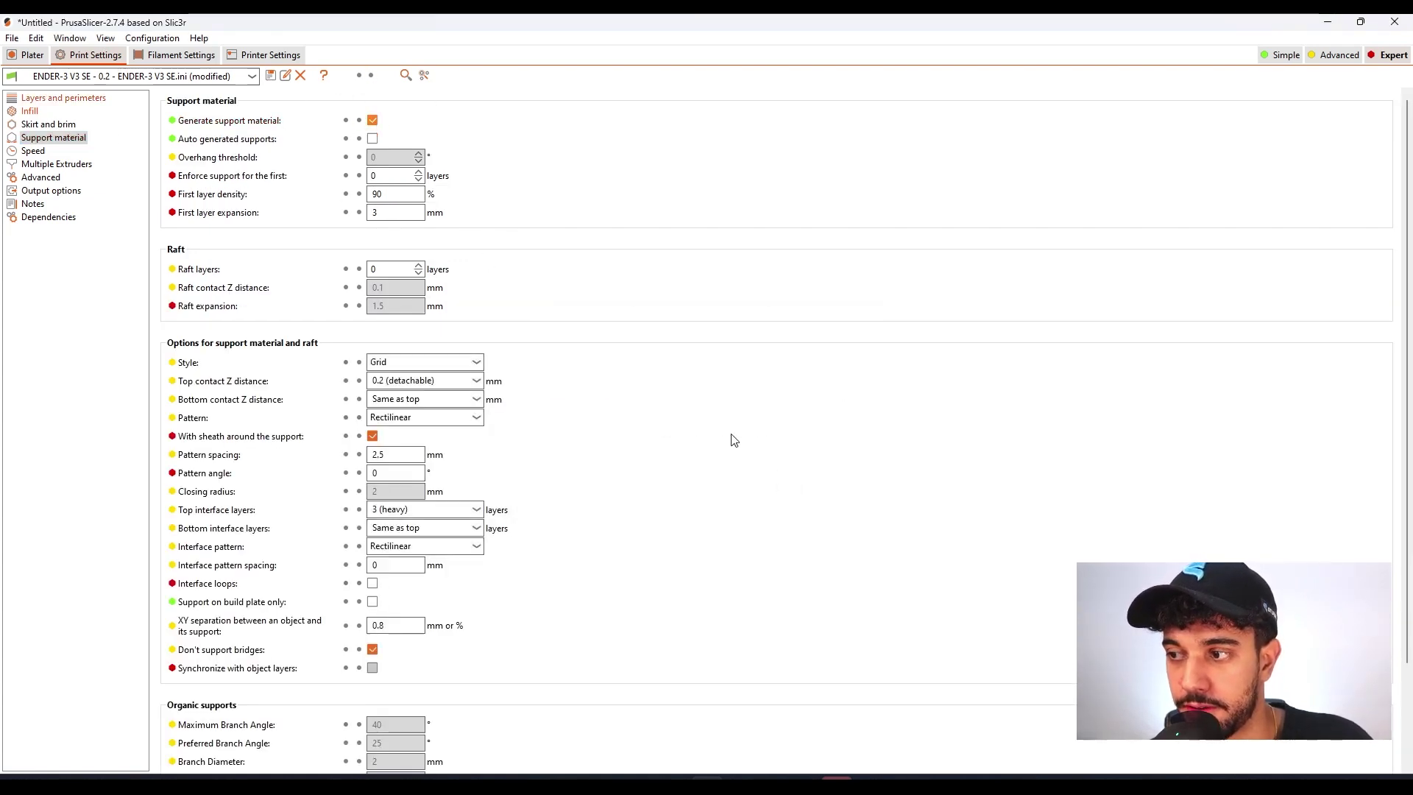
- Paint support enforcers with the brush on the upper inner edge of the round hole in the robot body's back
click(30, 56)
drag(506, 582, 602, 590)
click(632, 455)
scroll(847, 477, up, 6)
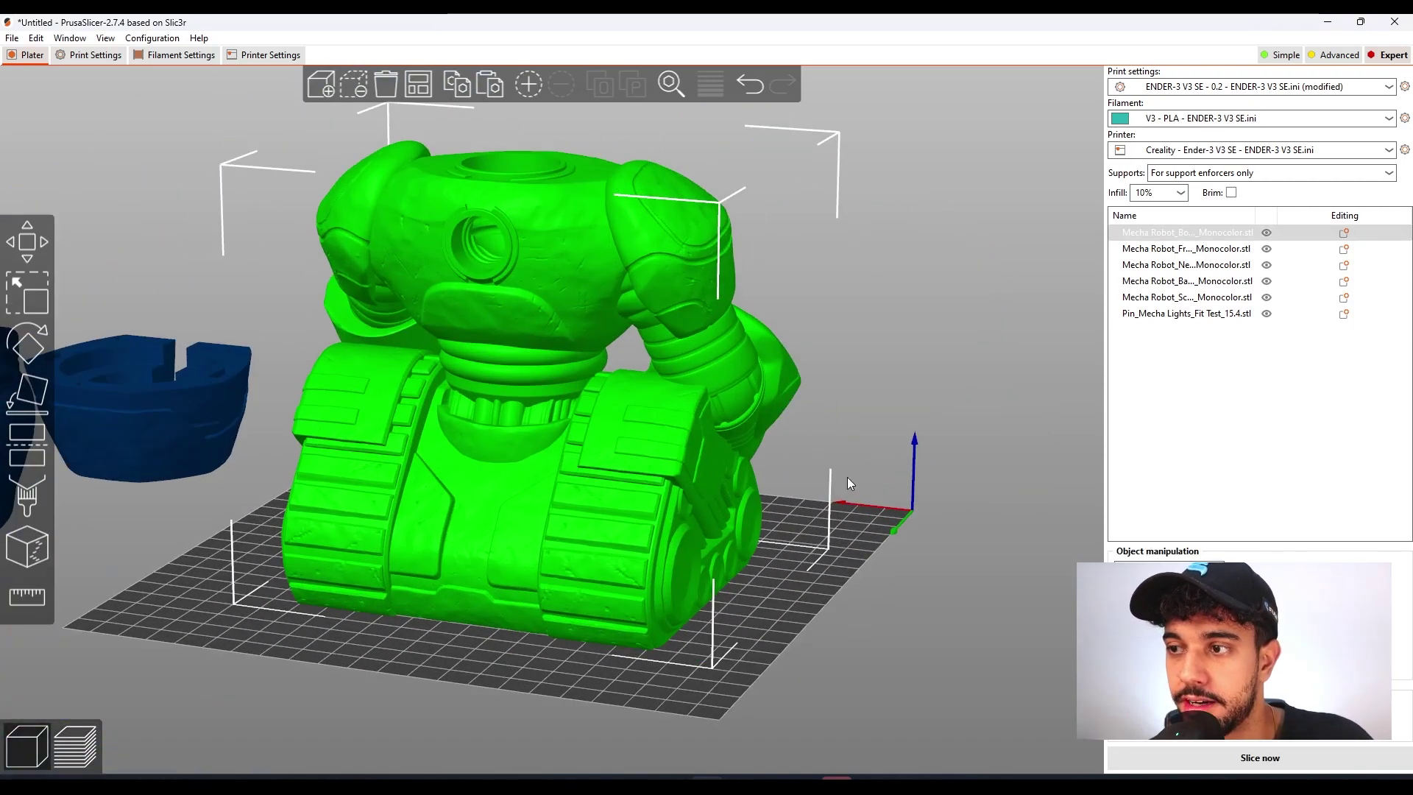
drag(947, 420, 967, 508)
drag(1008, 412, 1015, 276)
right_drag(1015, 277, 1014, 378)
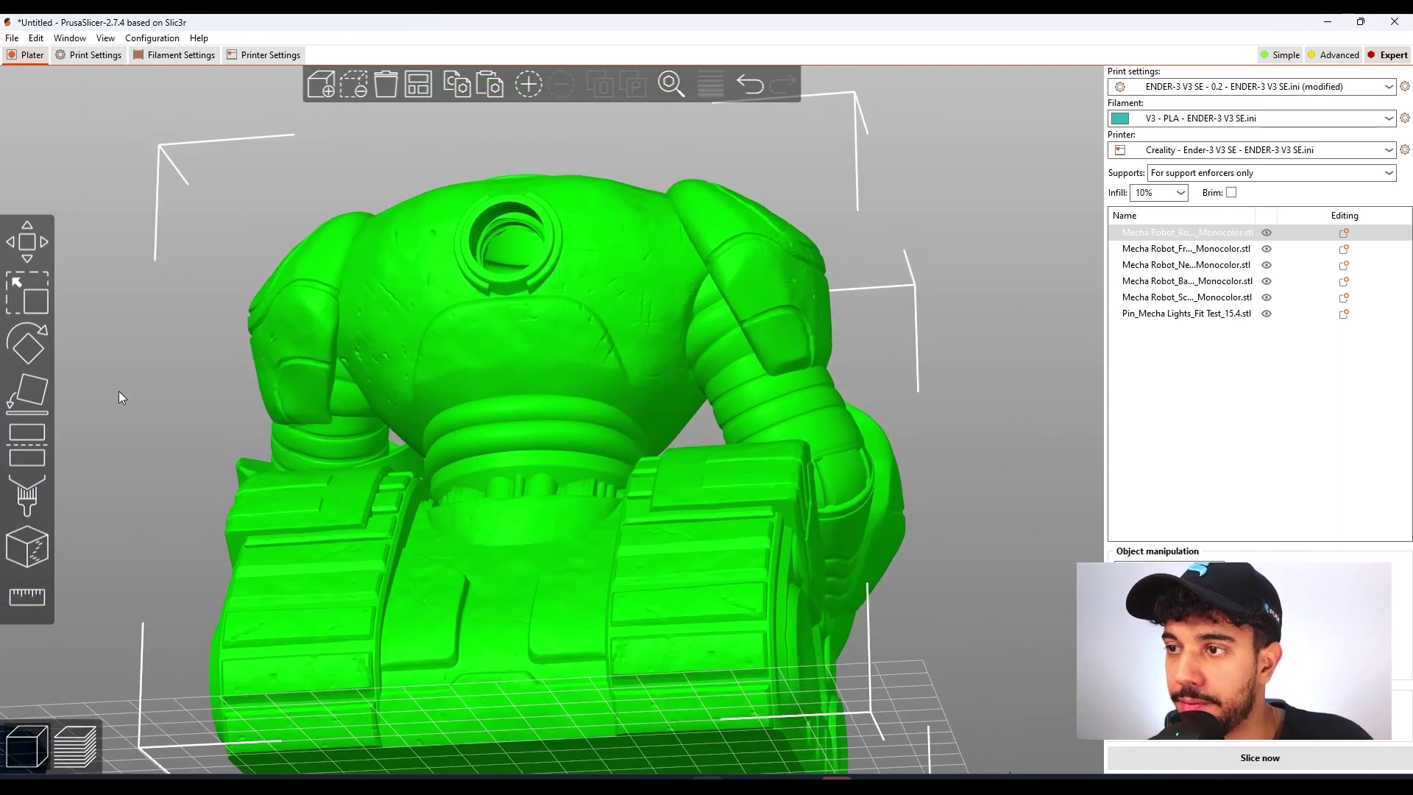
click(31, 493)
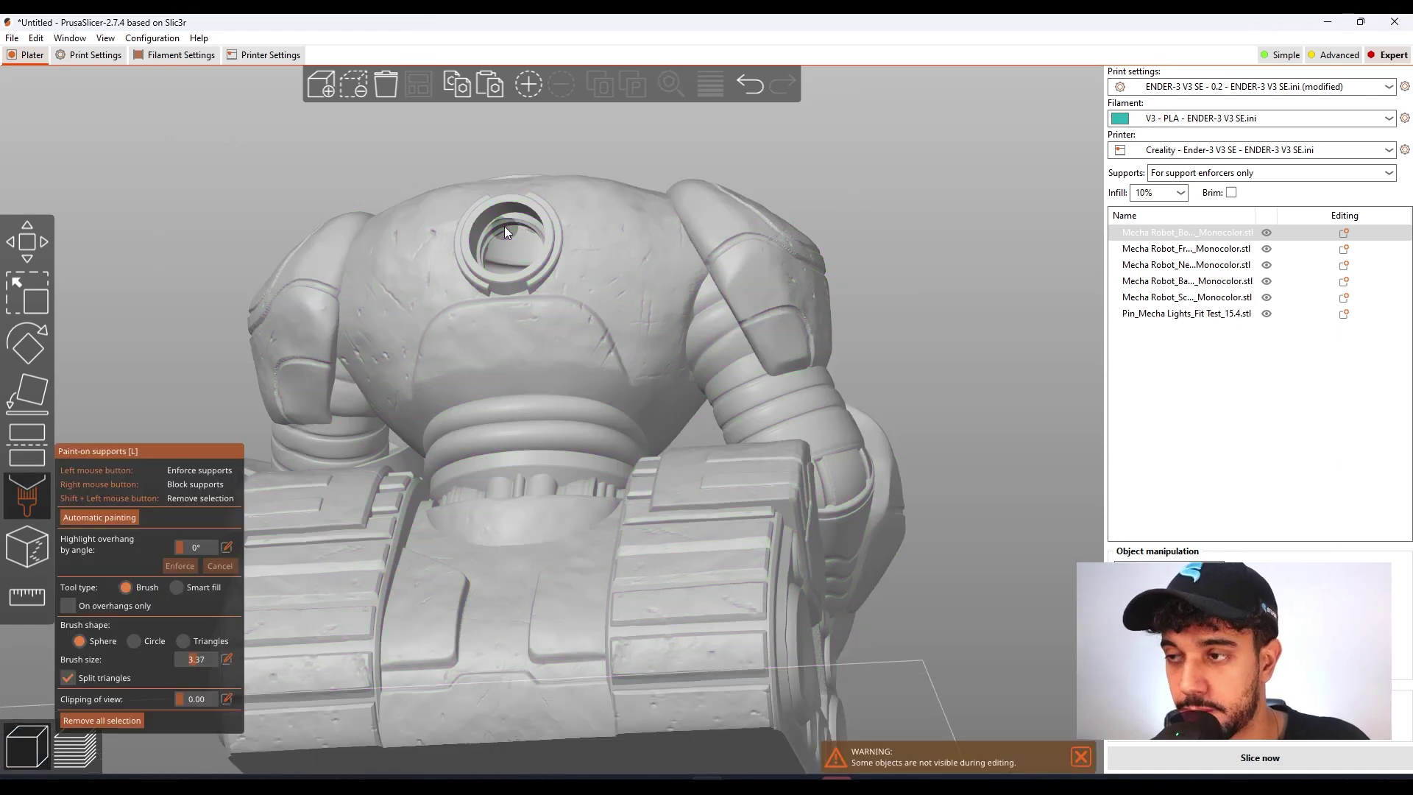
mouse_move(505, 226)
mouse_down()
mouse_move(496, 211)
mouse_move(505, 219)
mouse_up()
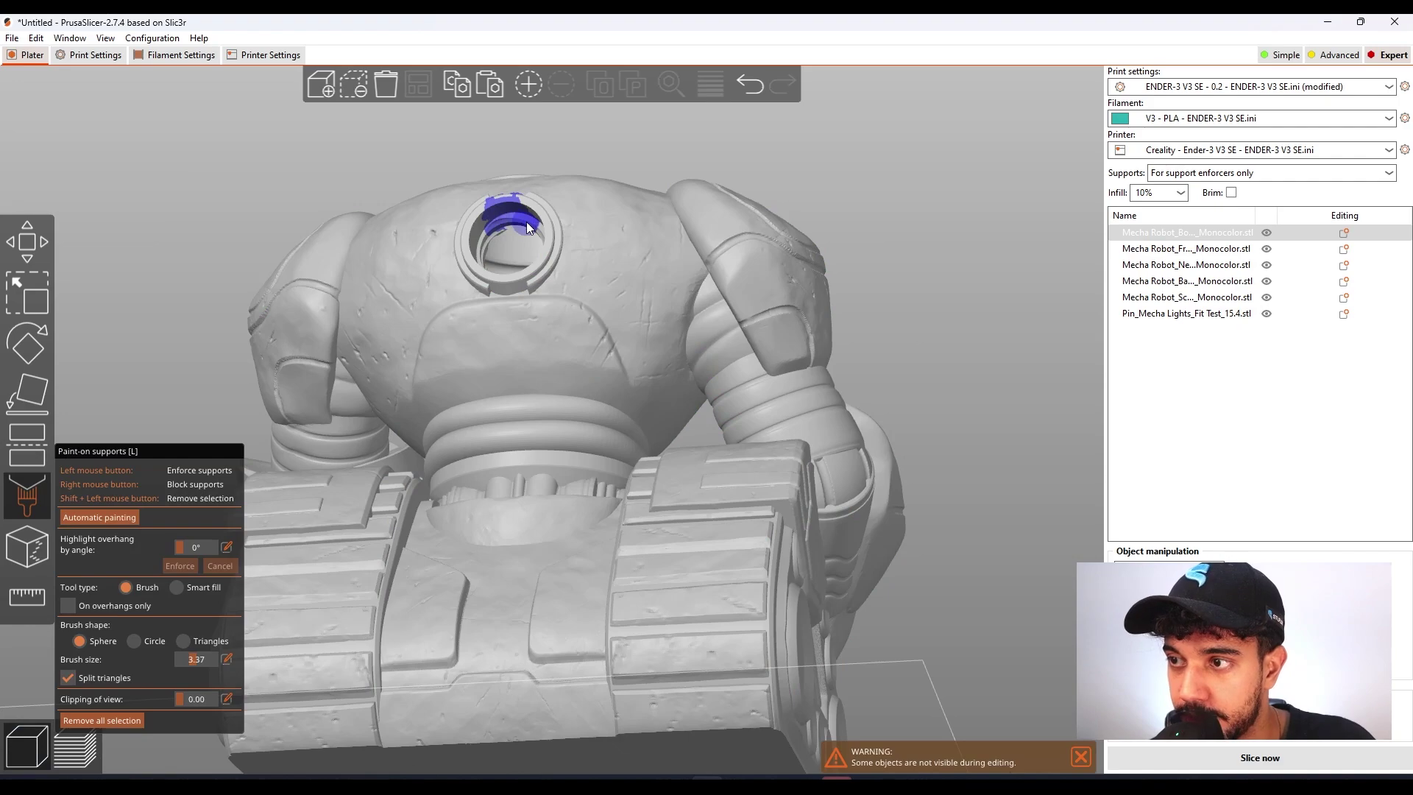
- Extend the painted support area inside the back hole through the body's neck opening, check it from behind and finish painting
mouse_move(1020, 262)
mouse_down()
mouse_move(924, 317)
mouse_move(852, 329)
mouse_move(797, 302)
mouse_up()
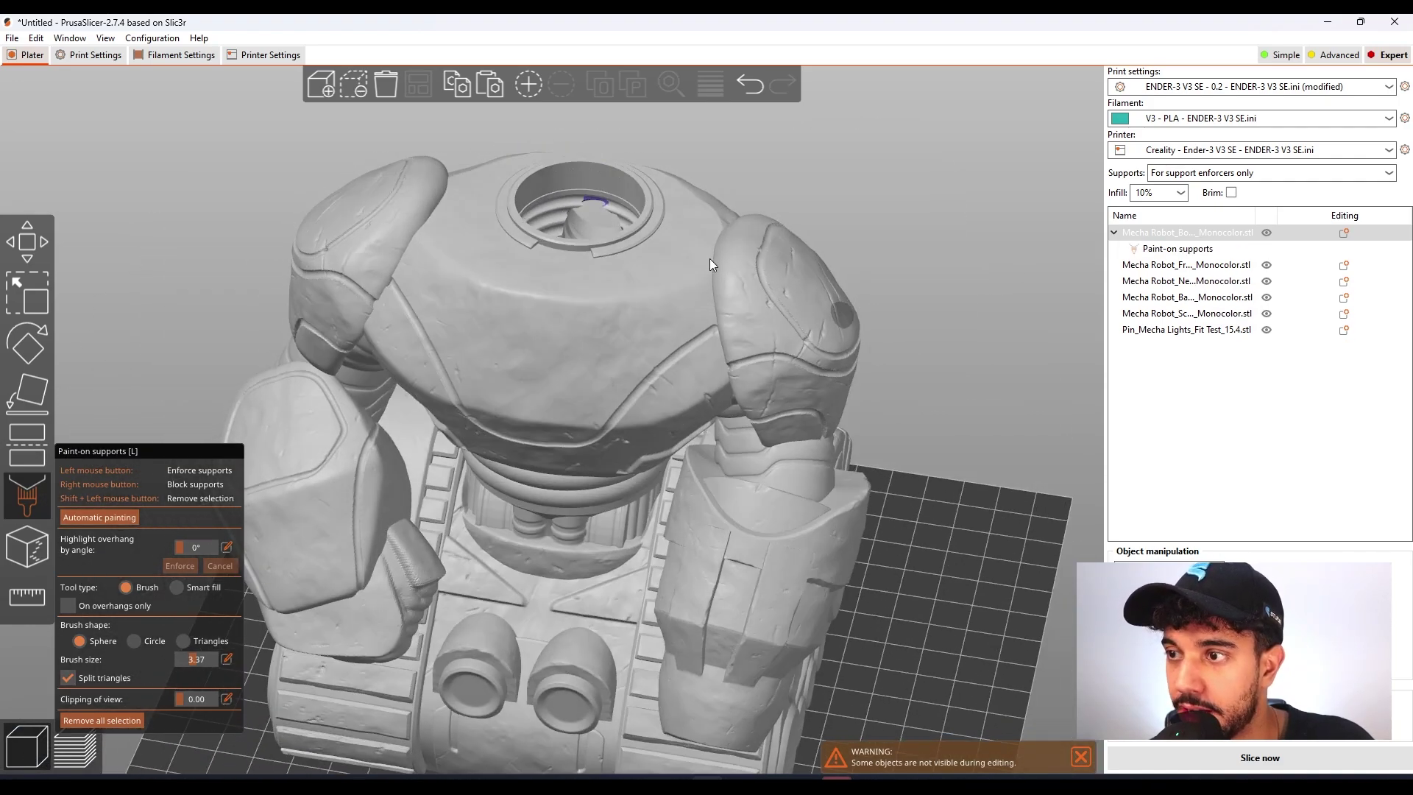
drag(581, 203, 607, 203)
mouse_move(847, 235)
mouse_down()
mouse_move(1014, 264)
mouse_move(898, 293)
mouse_move(946, 258)
mouse_up()
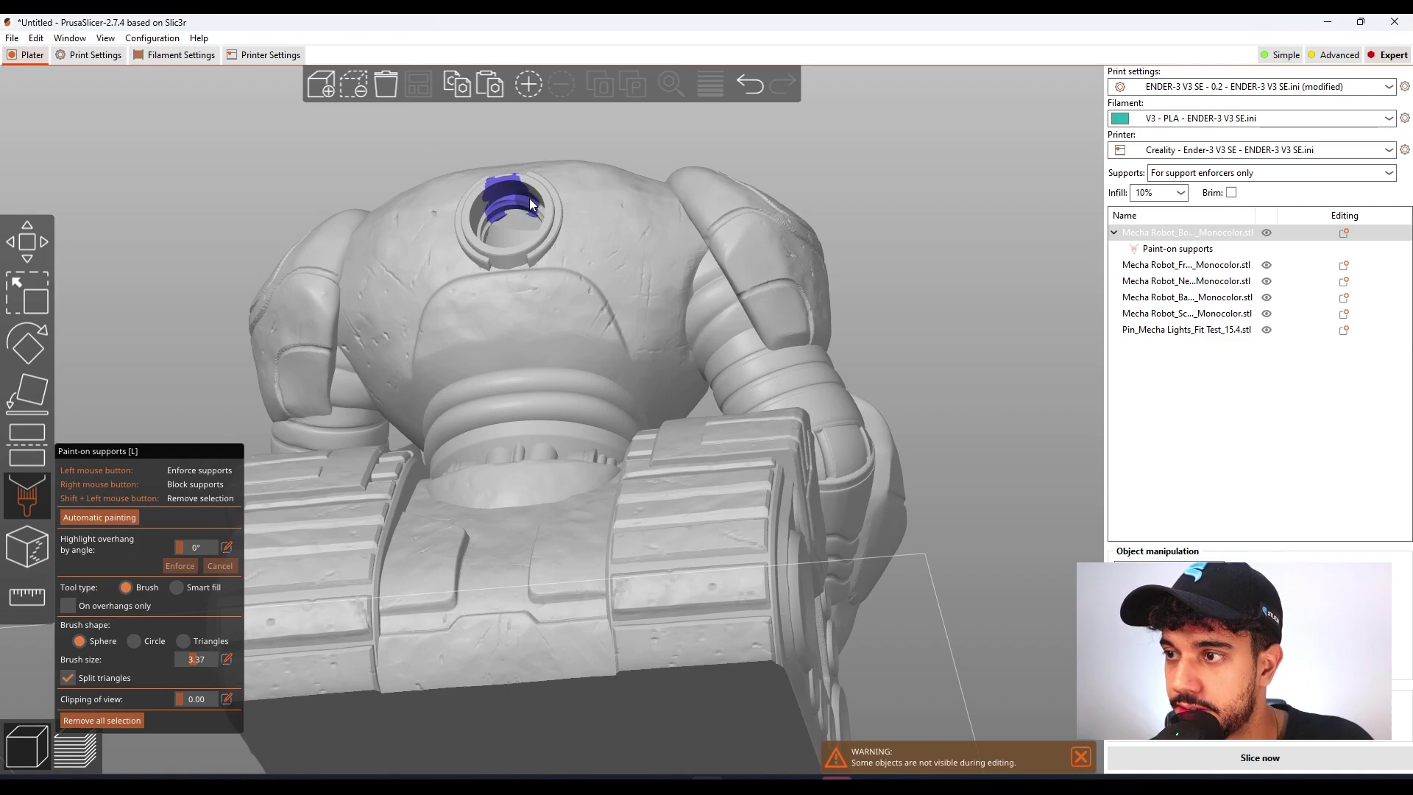
mouse_move(934, 234)
mouse_down()
mouse_move(943, 275)
mouse_move(911, 307)
mouse_move(858, 337)
mouse_move(807, 312)
mouse_move(956, 308)
mouse_move(534, 369)
mouse_up()
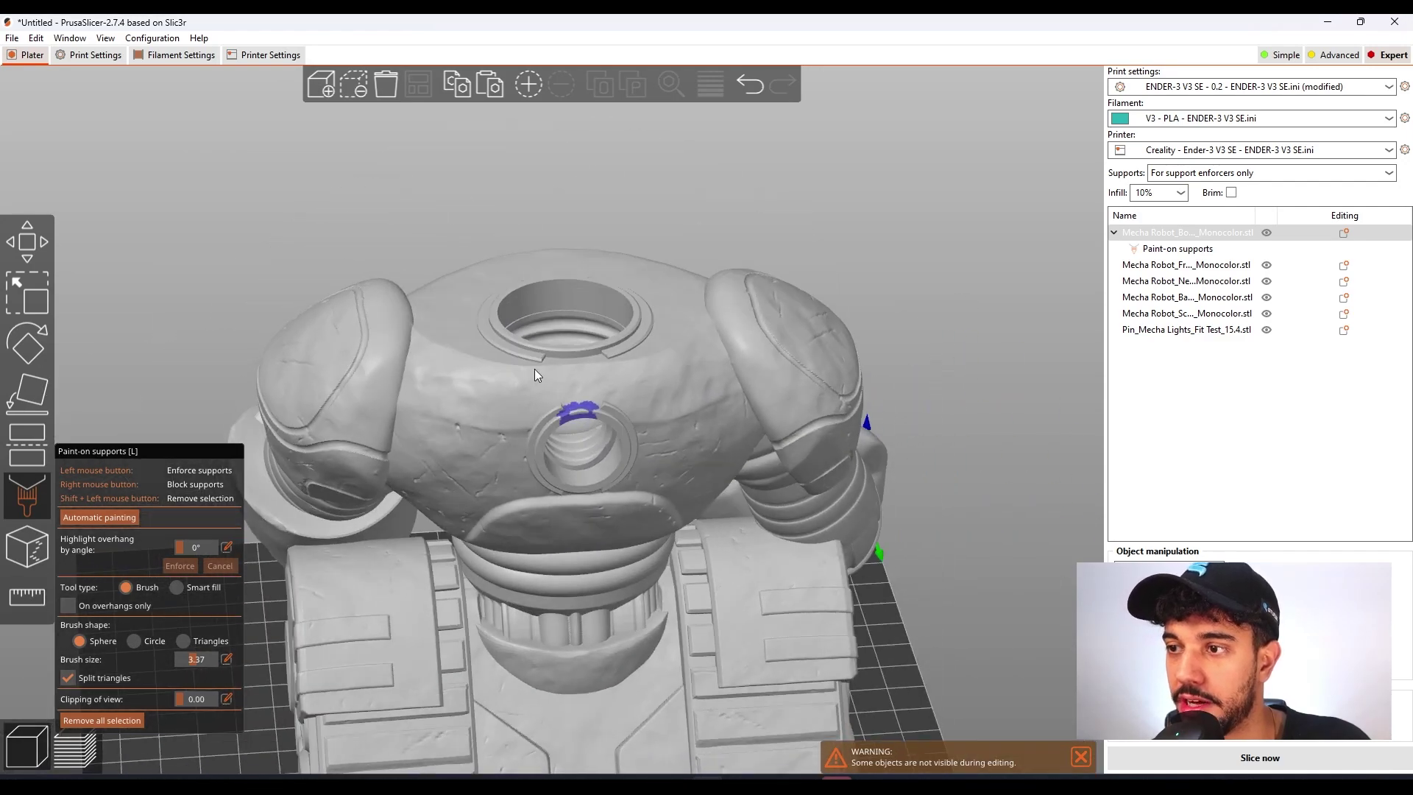
click(28, 480)
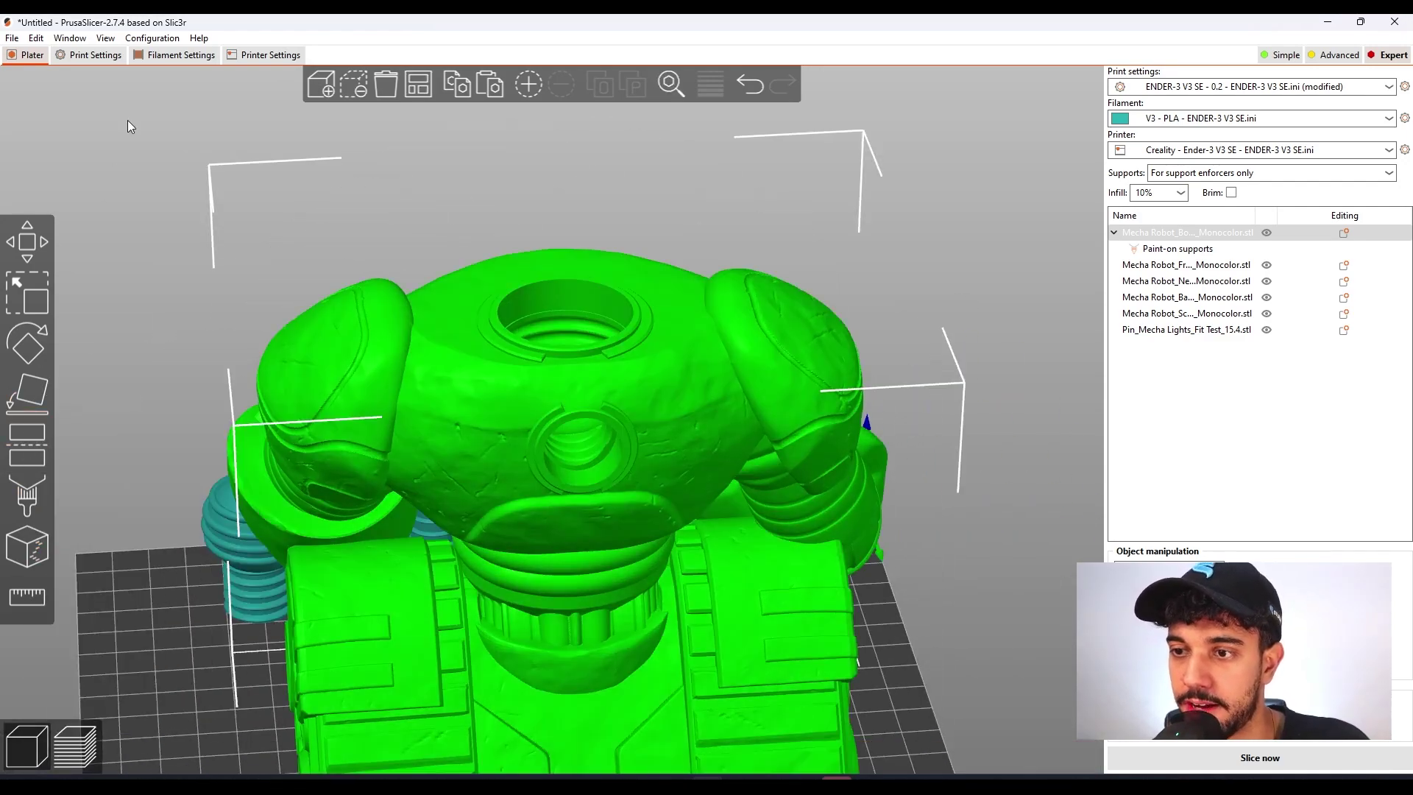
- Set the support style to Organic and the top interface layers to 1 (light)
click(94, 56)
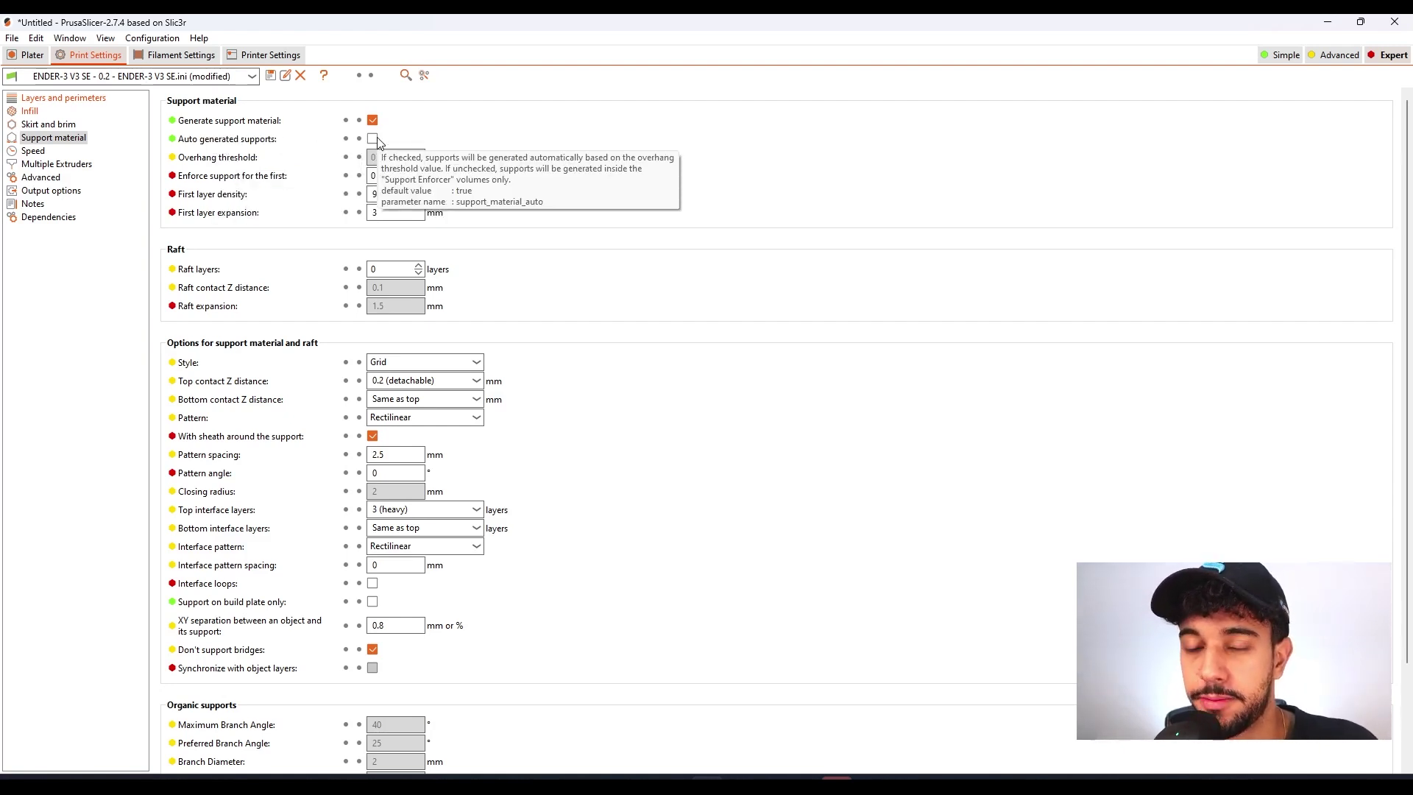
click(416, 364)
click(412, 407)
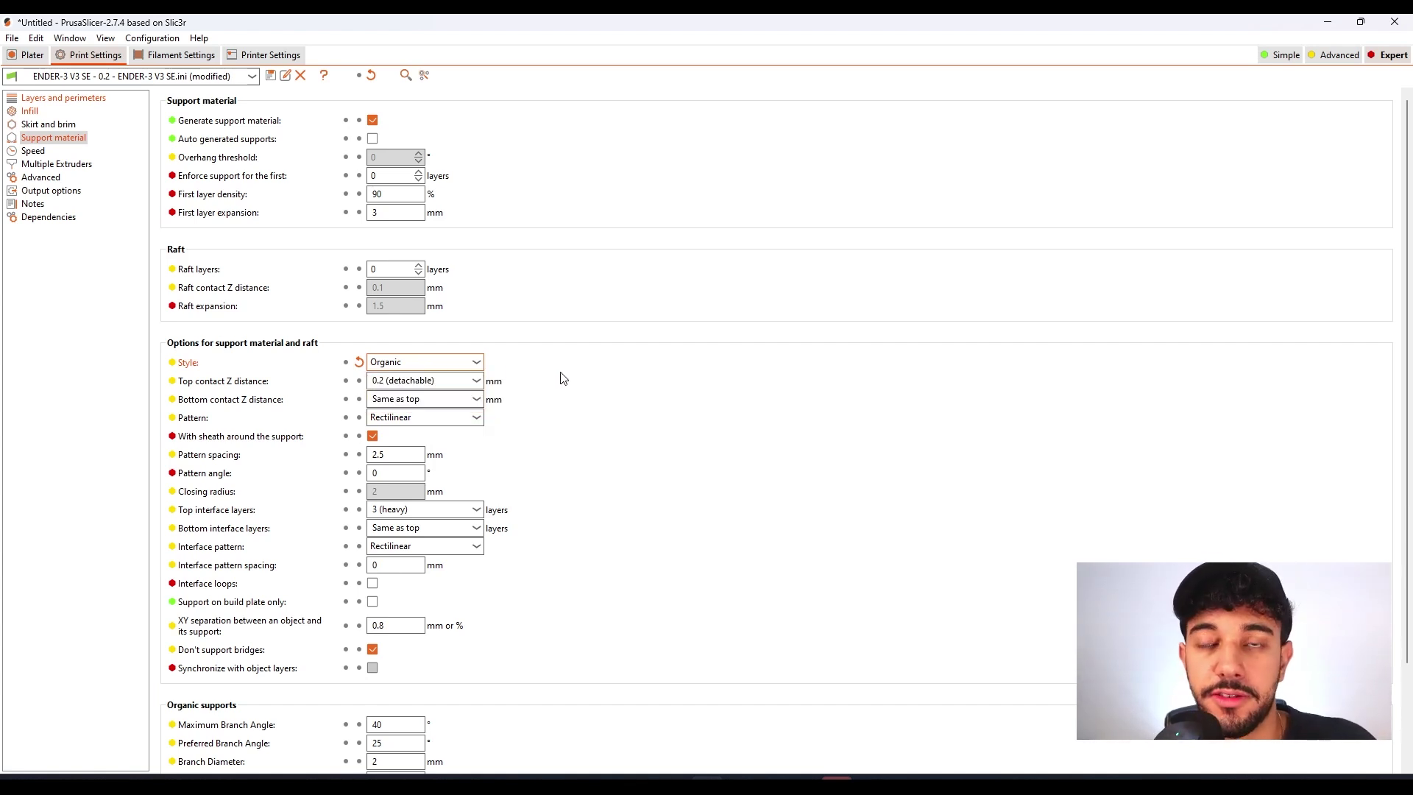
scroll(563, 378, down, 1)
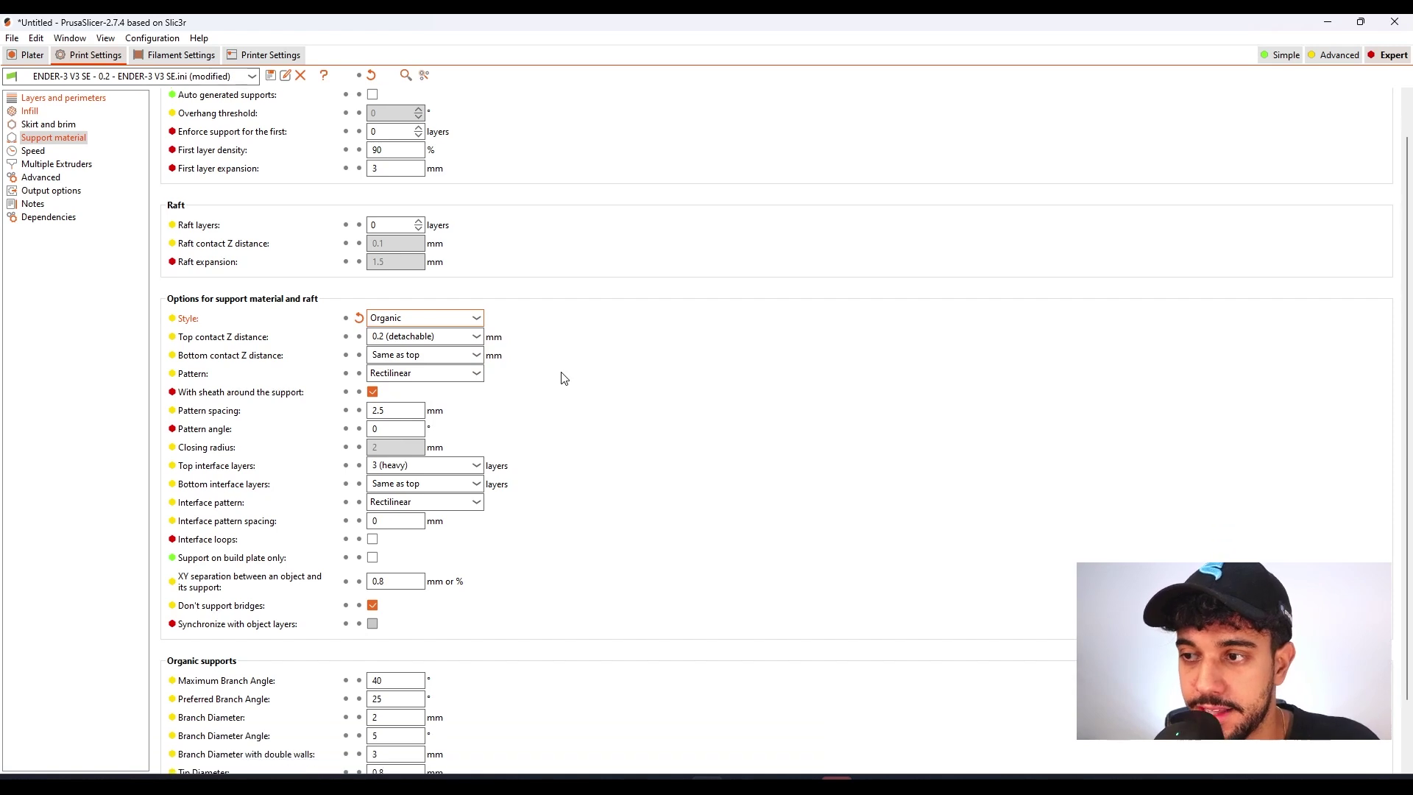
click(398, 465)
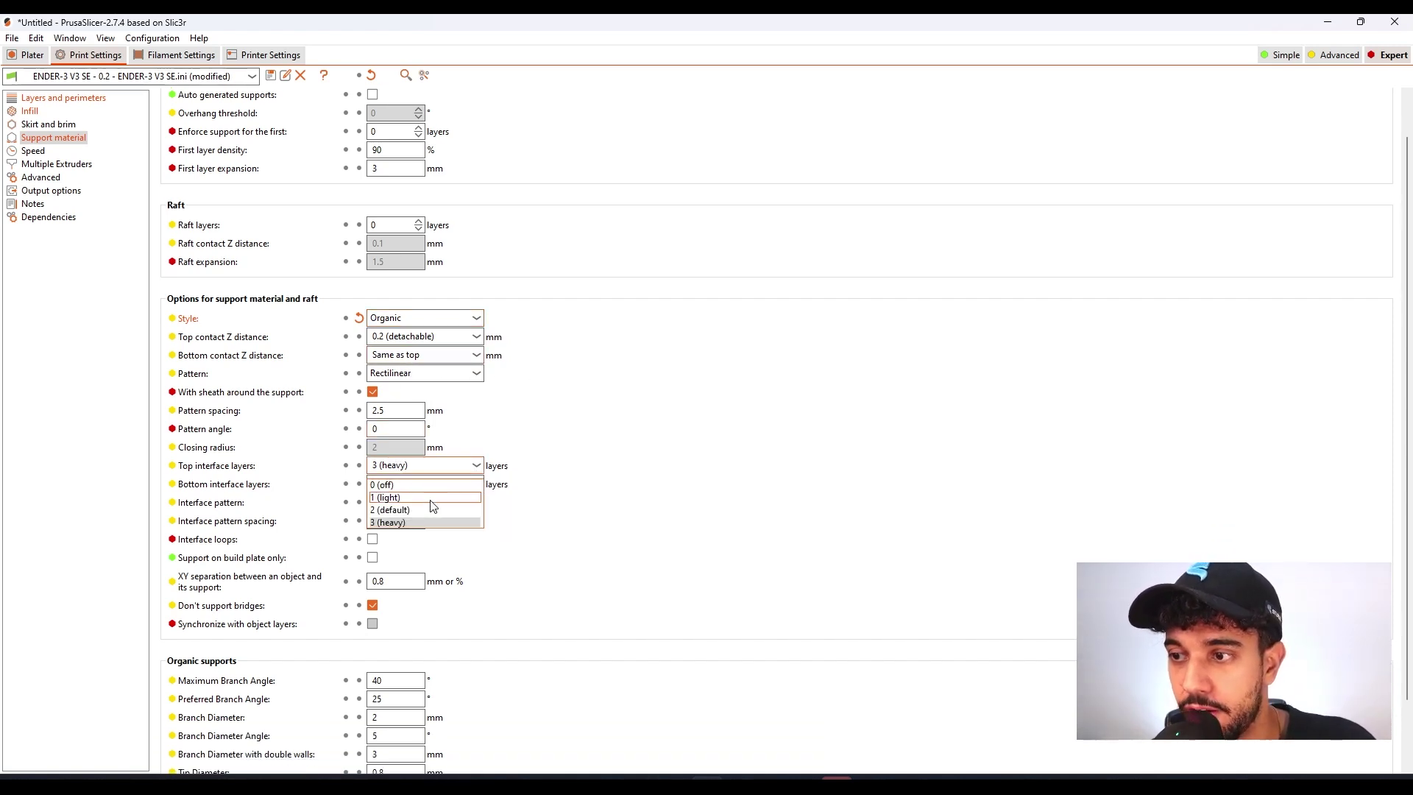
click(431, 497)
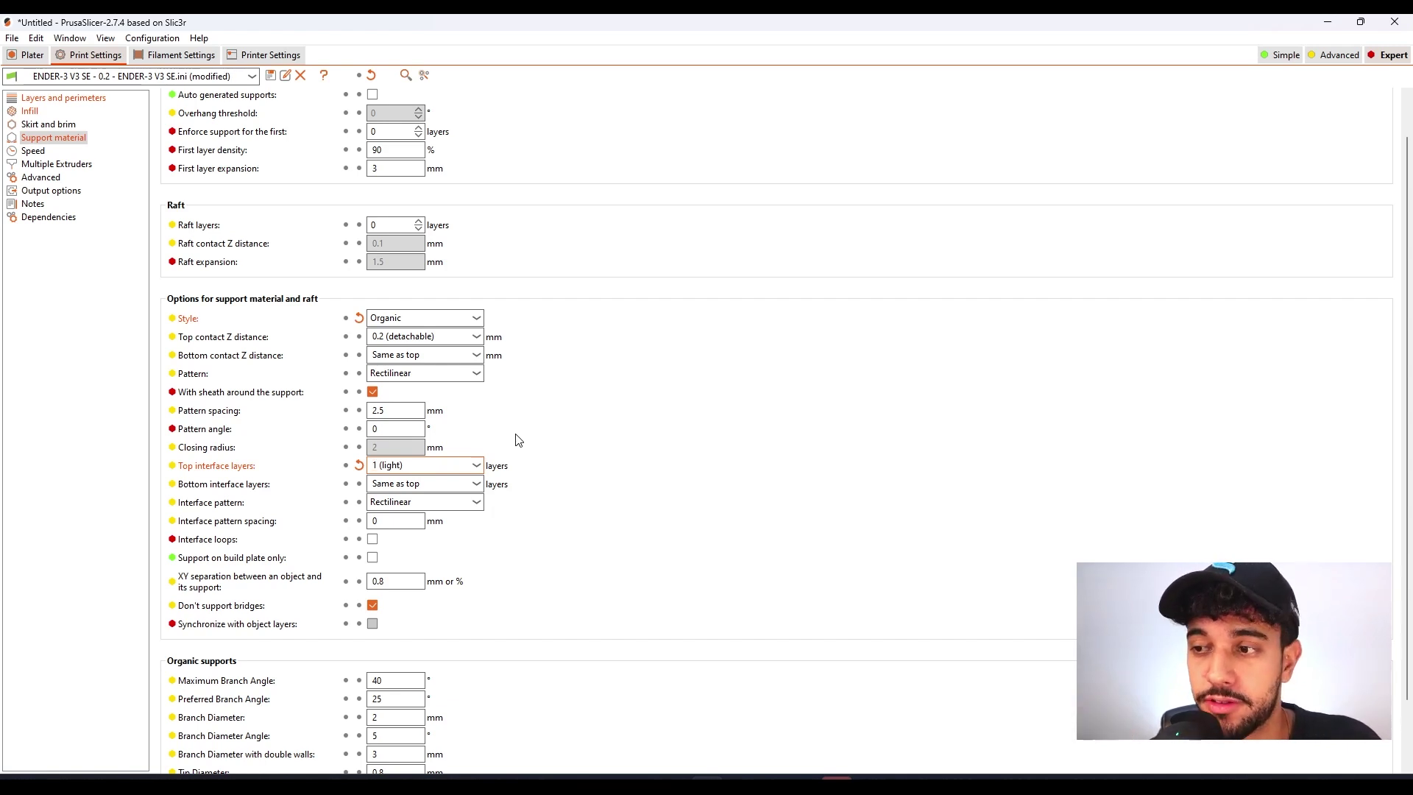
- Review the remaining support and organic support options, and restore the top interface layers to 1 (light)
scroll(541, 484, down, 2)
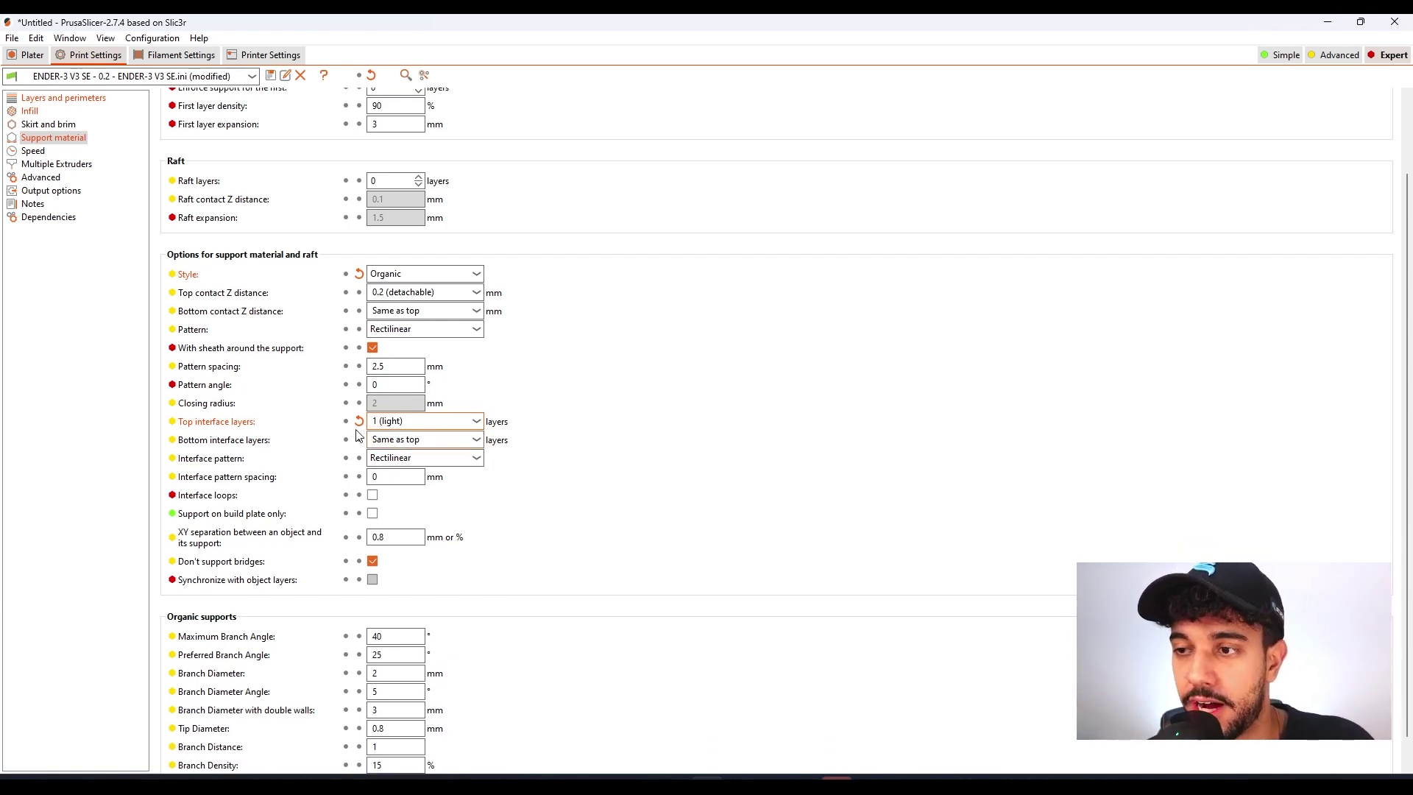
scroll(533, 473, down, 1)
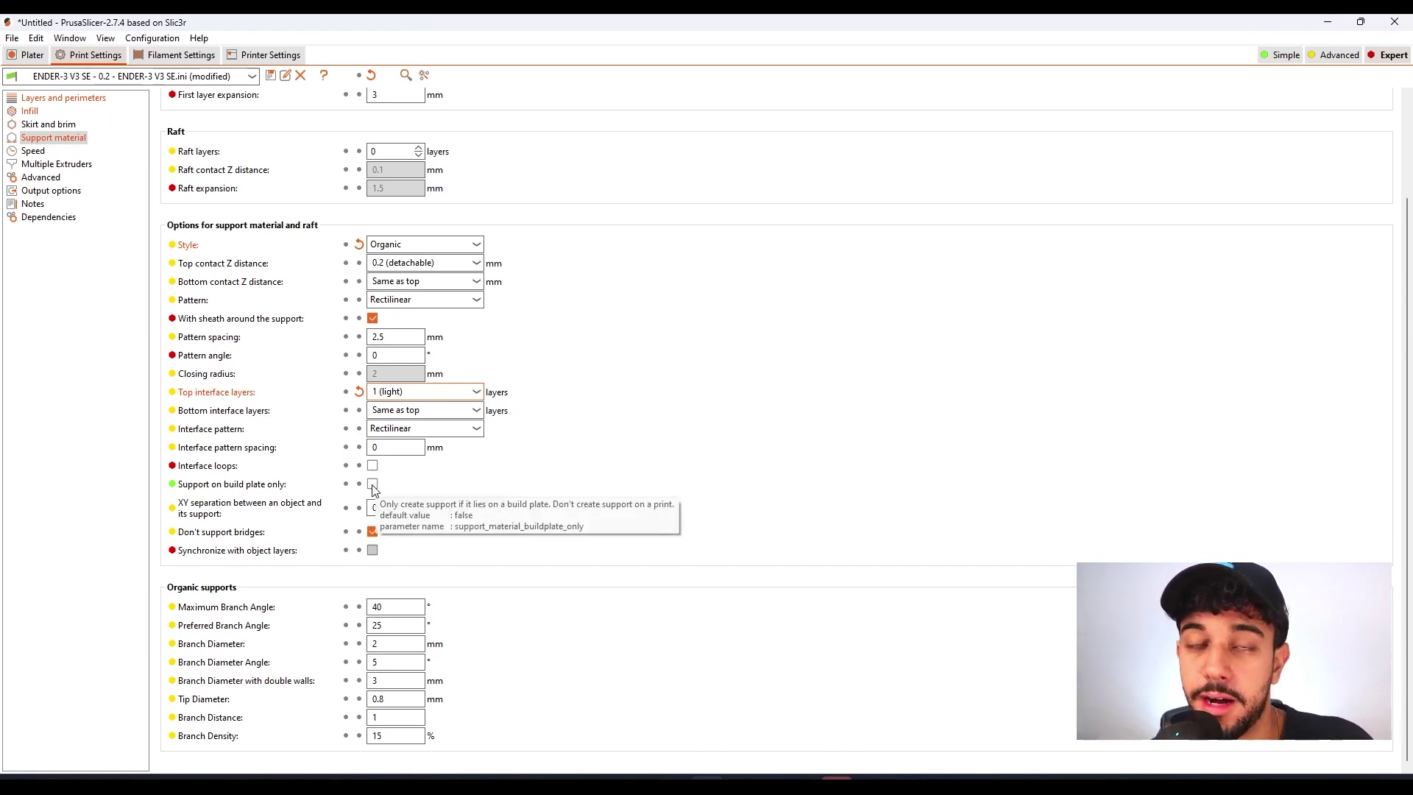
scroll(594, 387, up, 1)
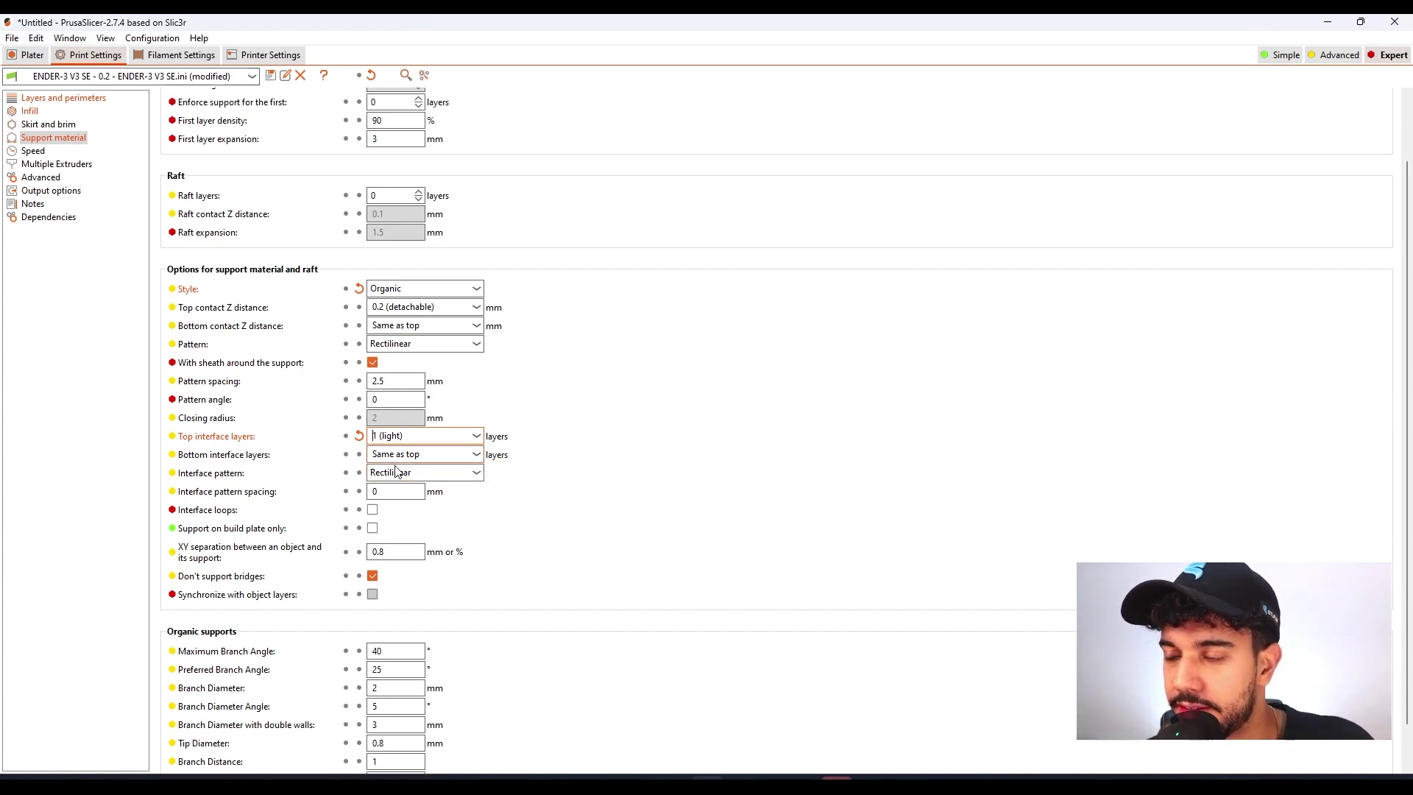
scroll(444, 435, up, 2)
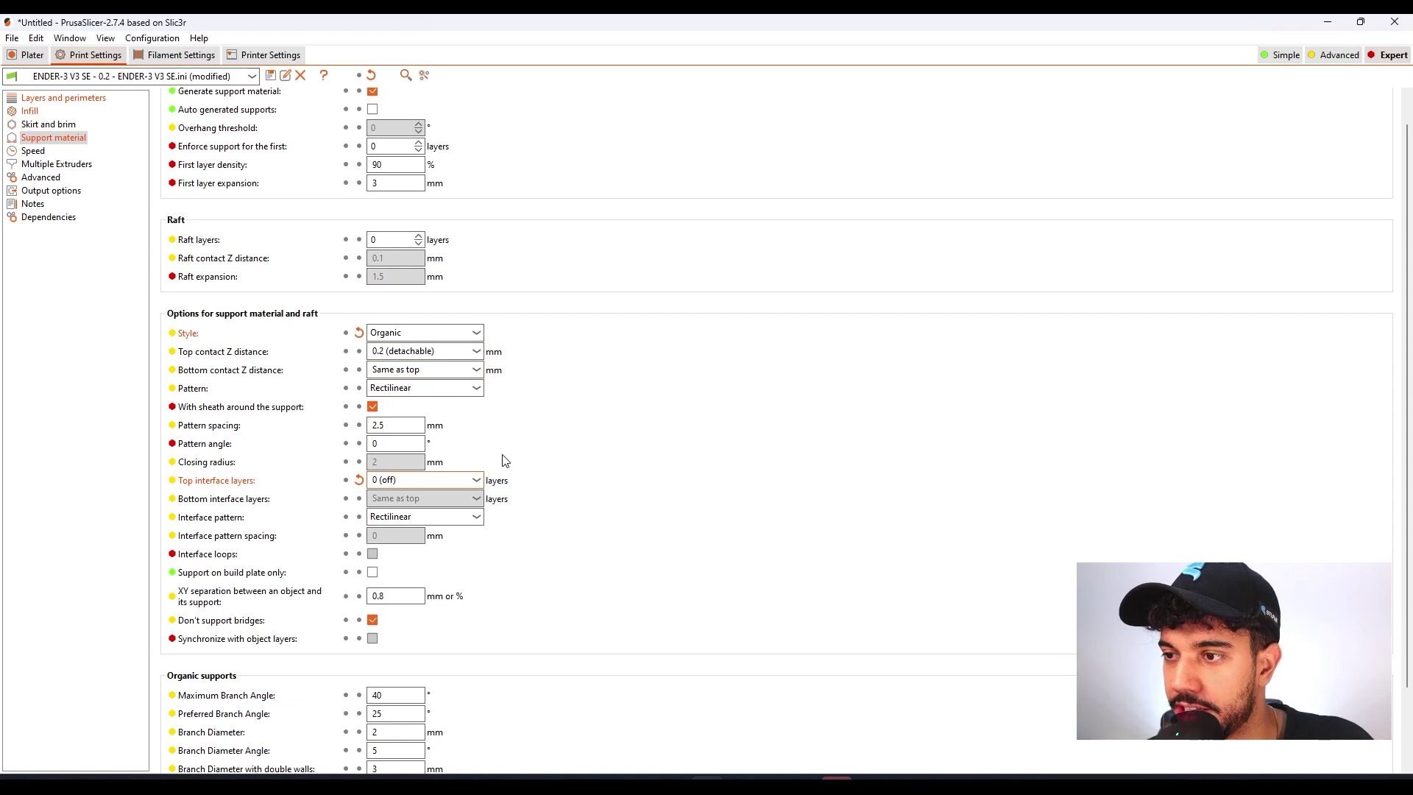
click(475, 481)
click(393, 512)
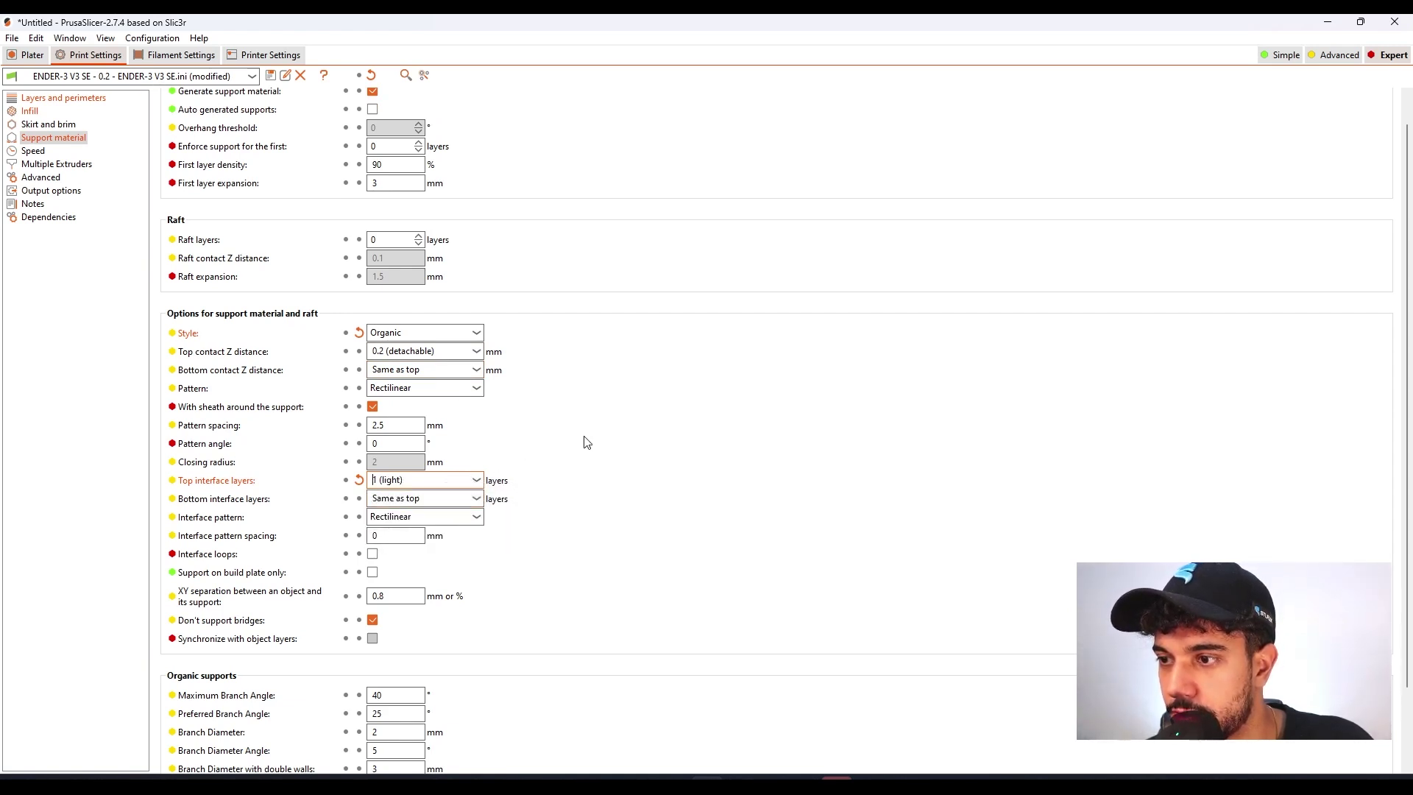
- Check the print speed settings and slice the plate with the body, neck, screw and pin
click(37, 151)
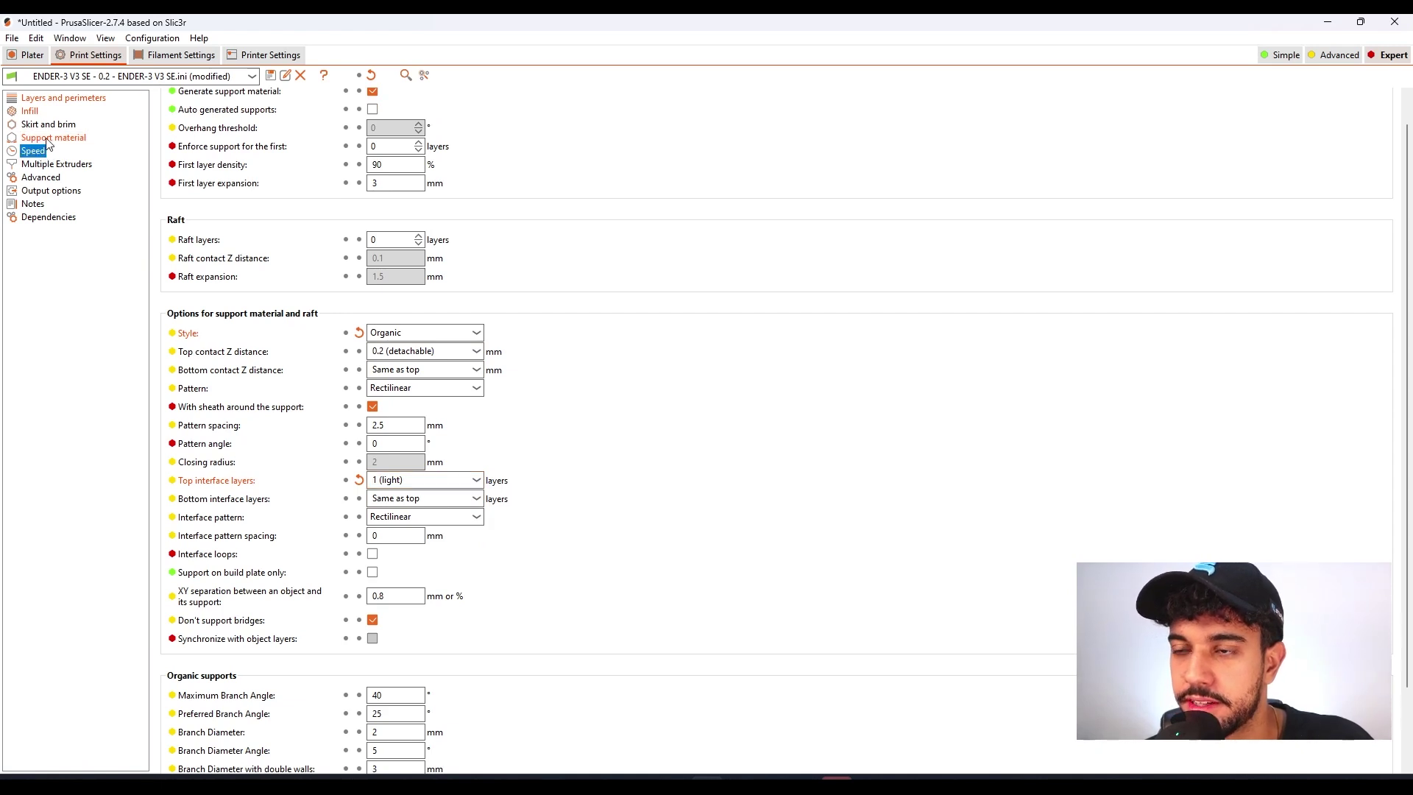
scroll(302, 231, up, 1)
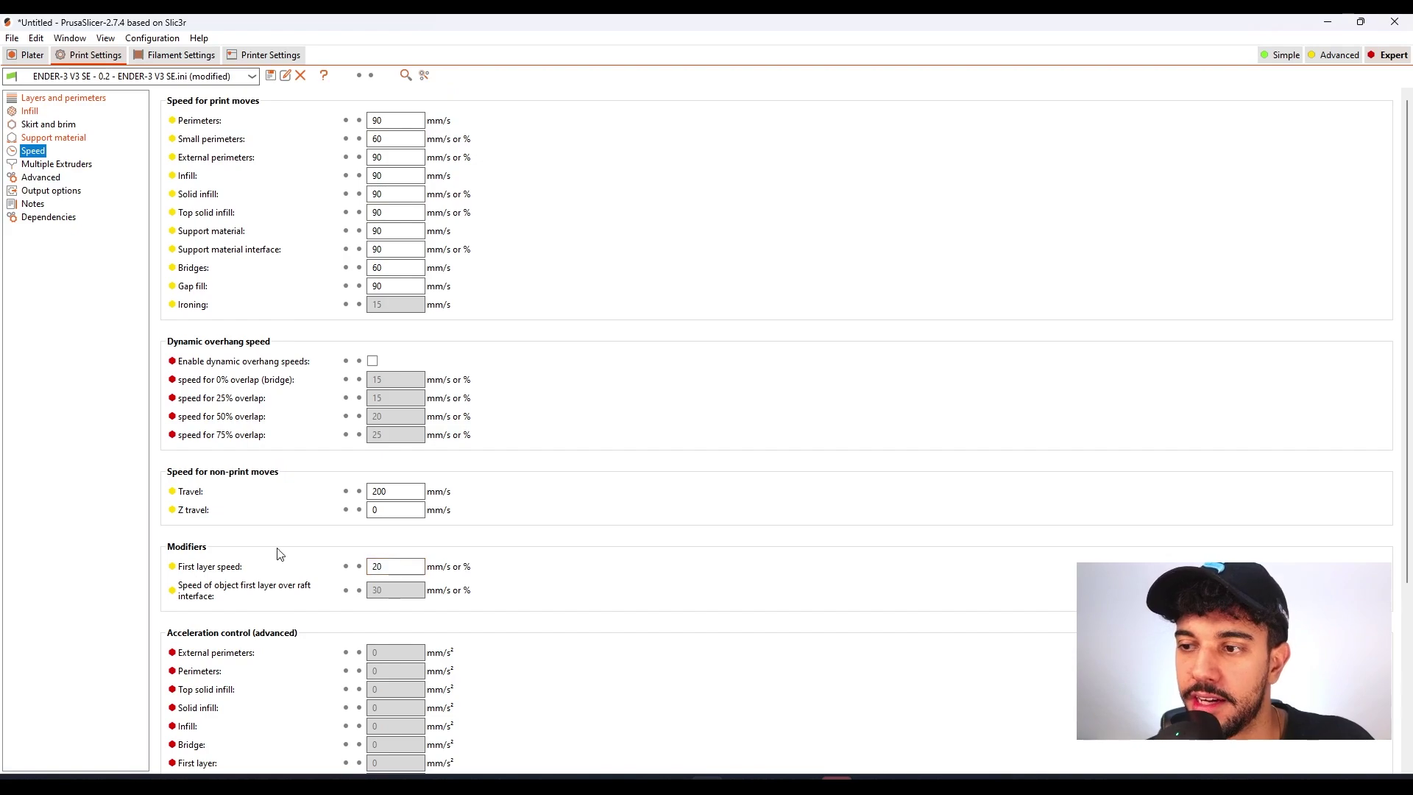
click(25, 55)
drag(925, 630, 928, 569)
scroll(931, 571, down, 5)
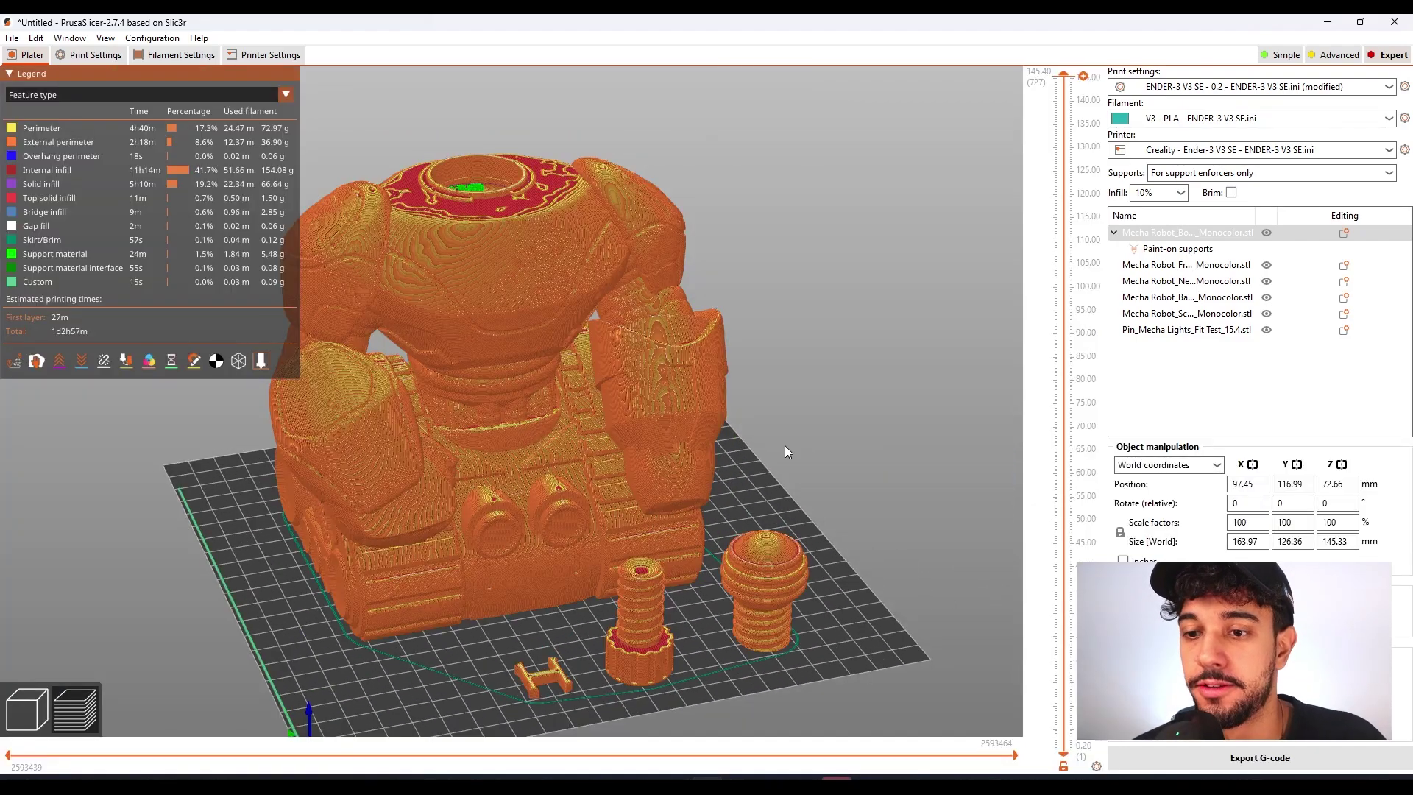
- Inspect the organic support in the sliced preview at the hole in the body's back and inside the neck opening
drag(785, 445, 712, 566)
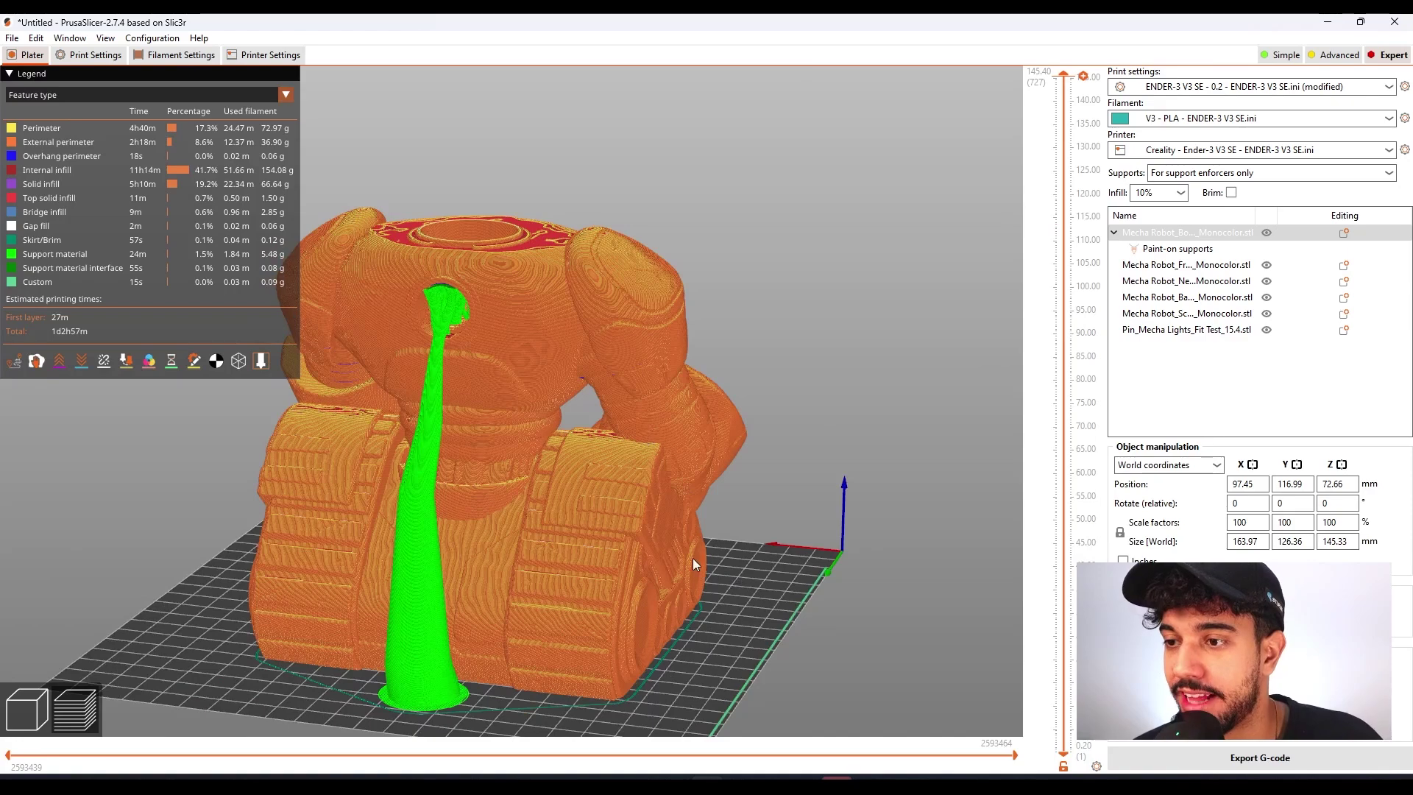
drag(642, 602, 817, 504)
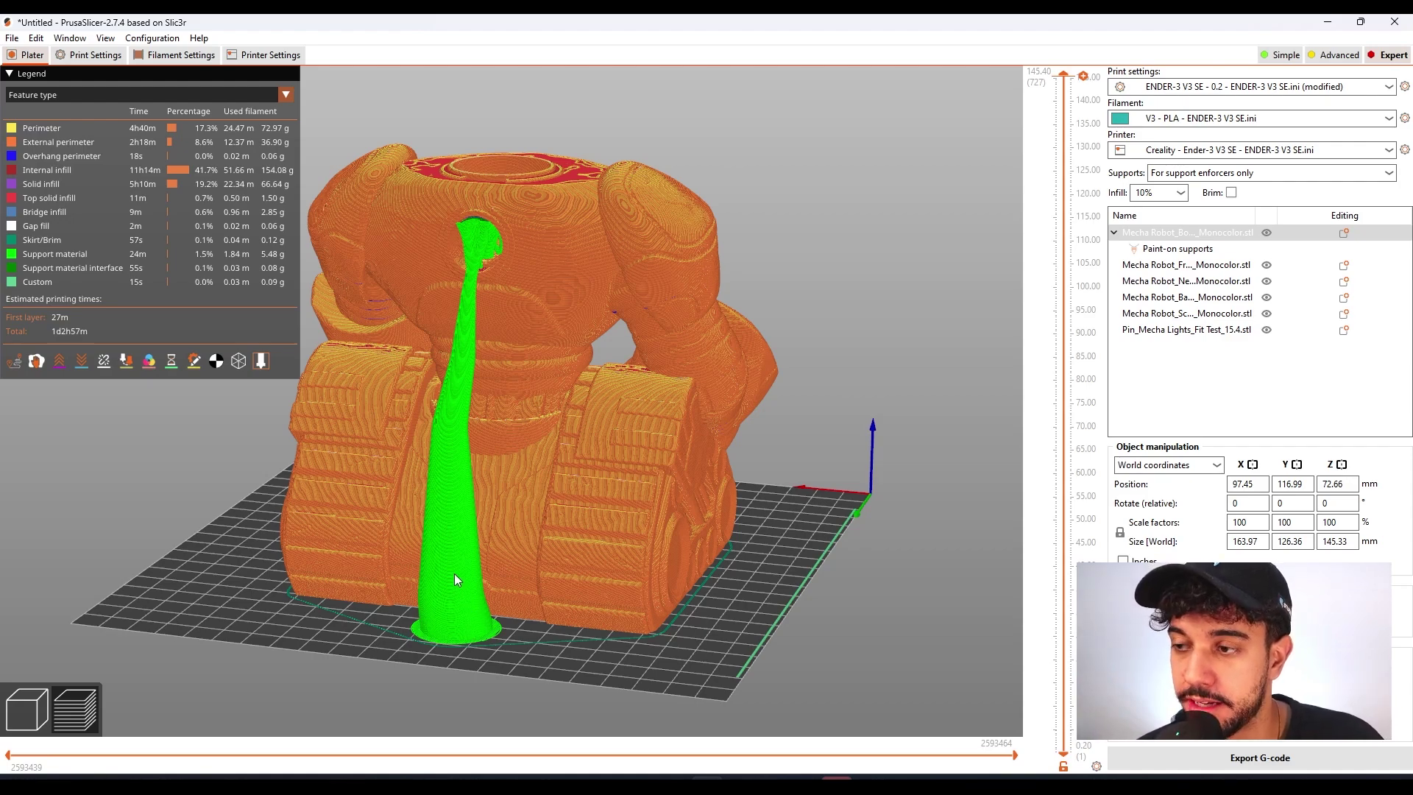
scroll(478, 232, up, 5)
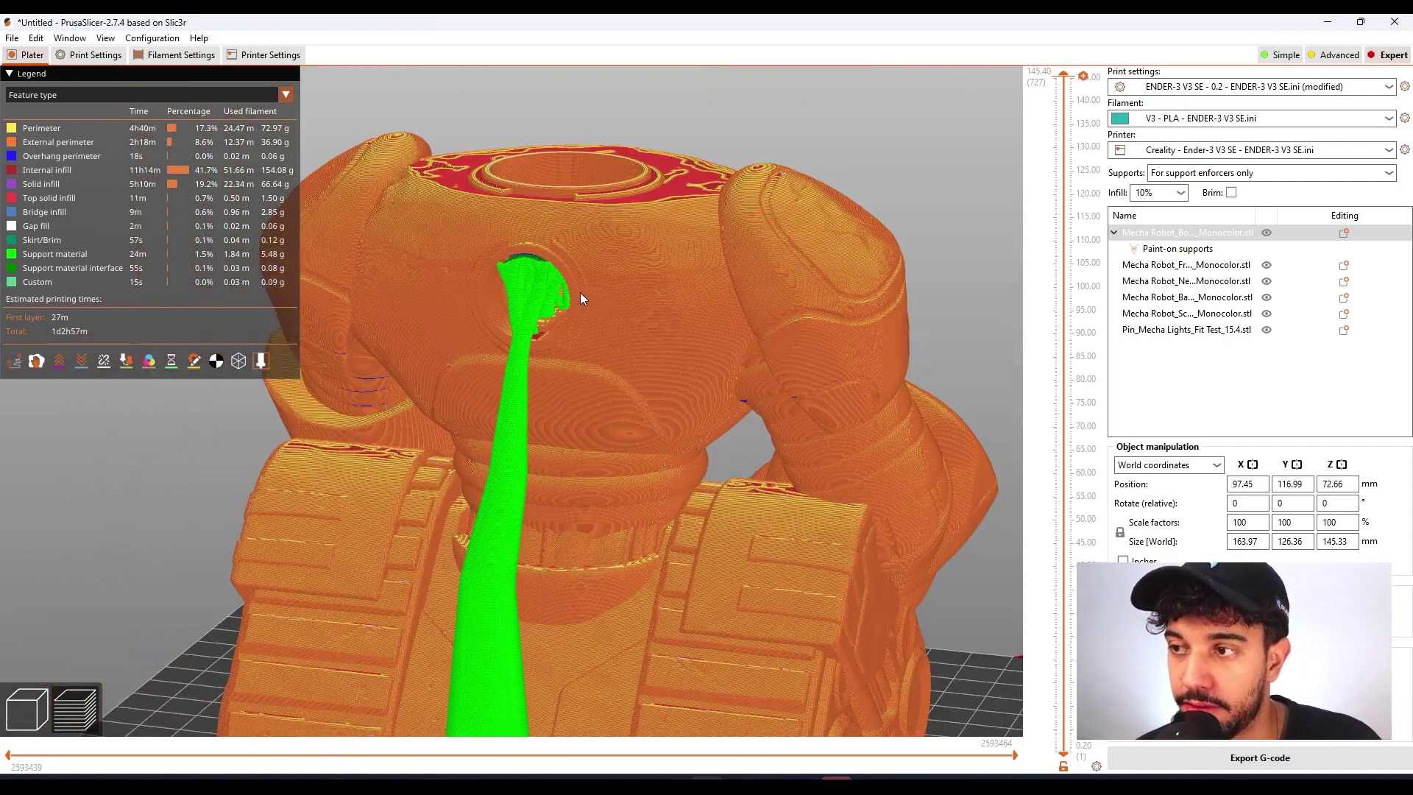
drag(579, 293, 474, 245)
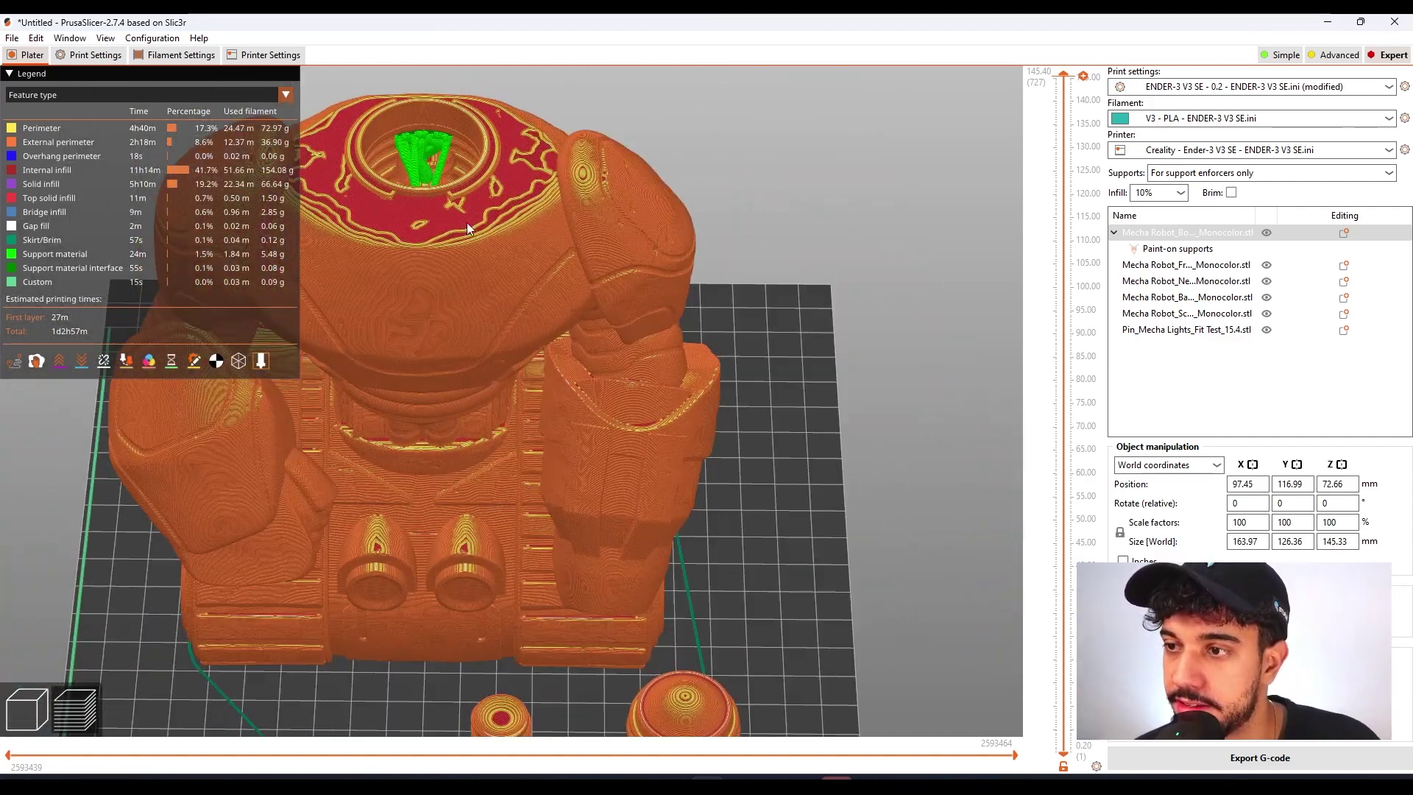
mouse_move(1064, 76)
mouse_down()
mouse_move(1065, 206)
mouse_move(1063, 74)
mouse_up()
- Examine the sliced body, neck, screw and pin on the print bed from several sides
scroll(797, 406, down, 5)
mouse_move(771, 462)
mouse_down()
mouse_move(738, 473)
mouse_move(742, 494)
mouse_move(747, 452)
mouse_up()
scroll(748, 453, up, 3)
mouse_move(779, 500)
mouse_down()
mouse_move(765, 505)
mouse_move(790, 501)
mouse_up()
scroll(769, 505, down, 1)
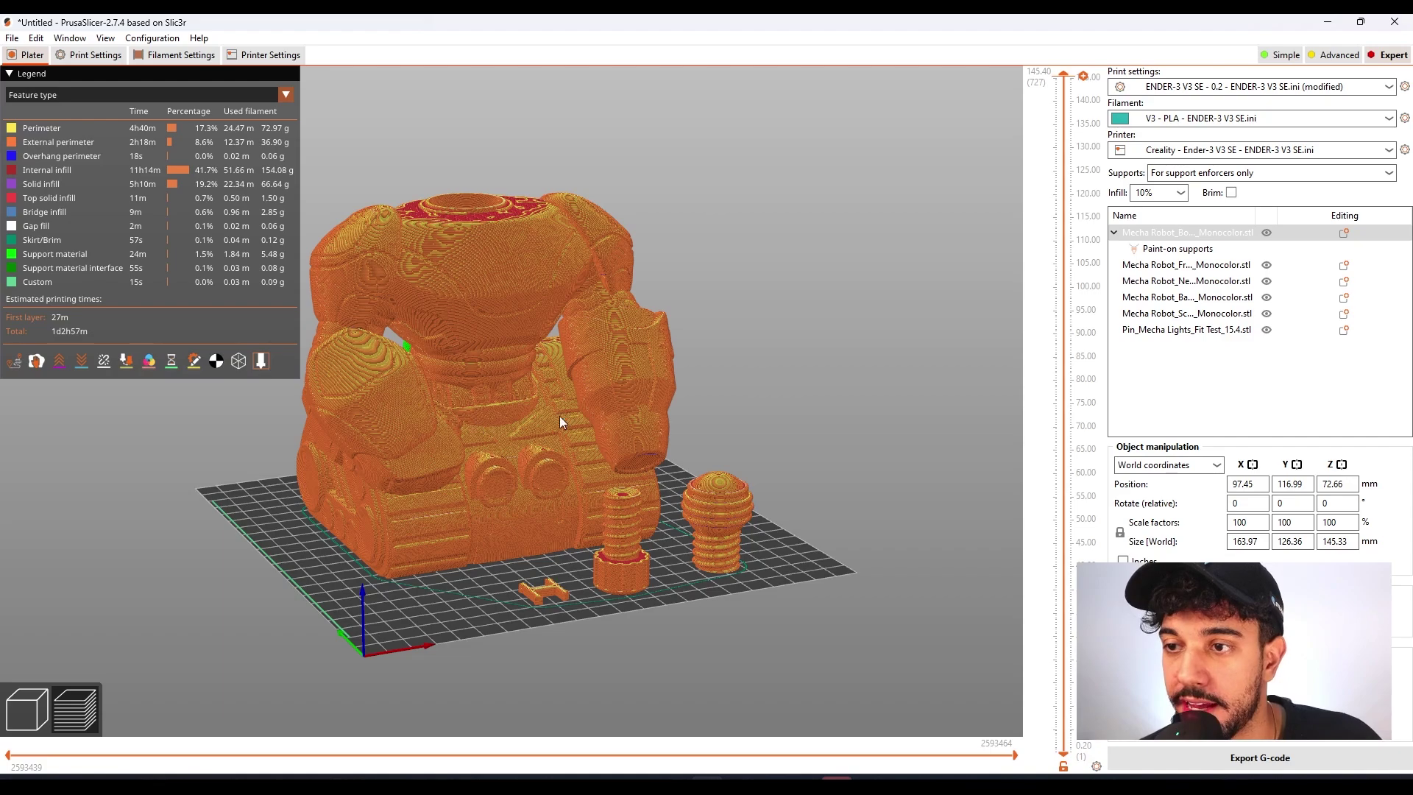
drag(668, 496, 415, 571)
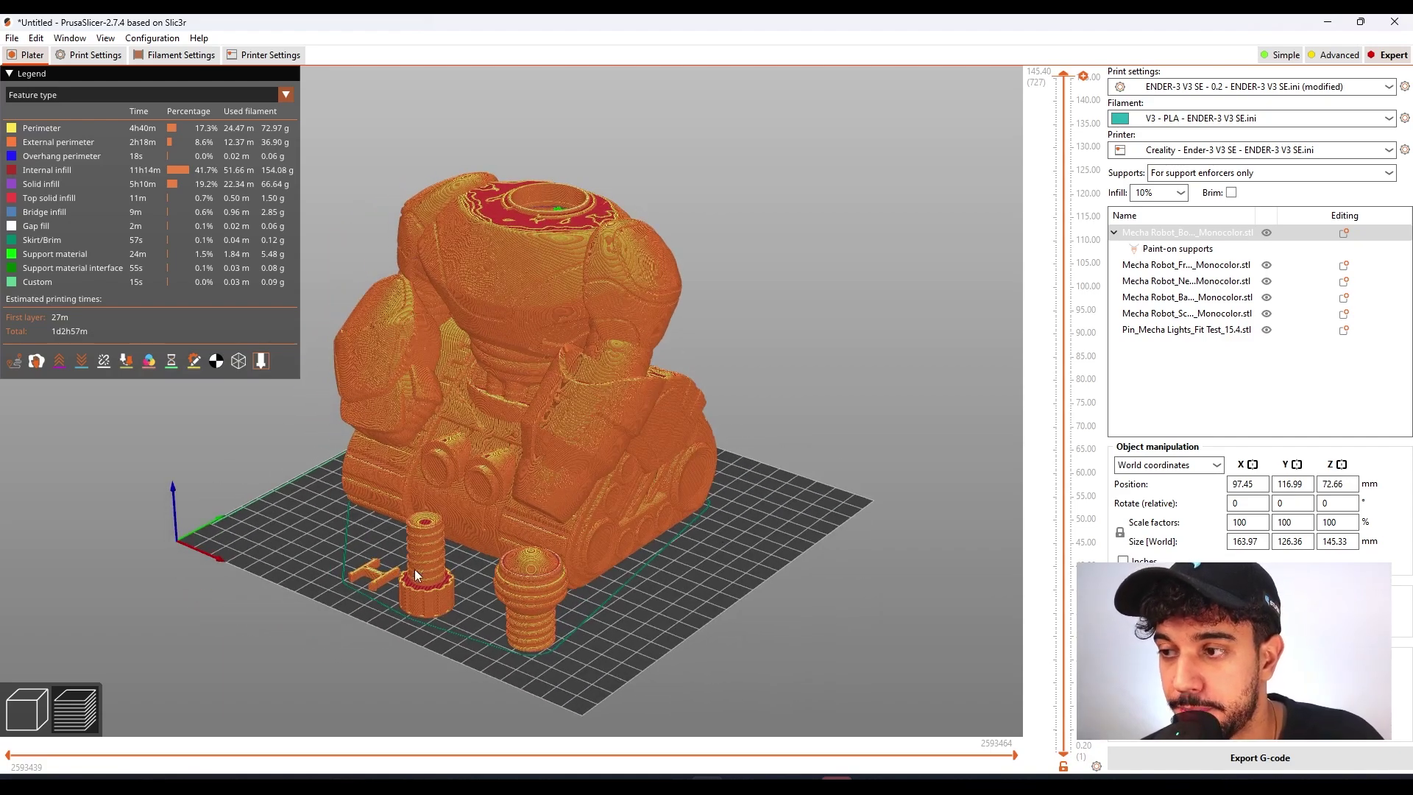
drag(505, 475, 726, 568)
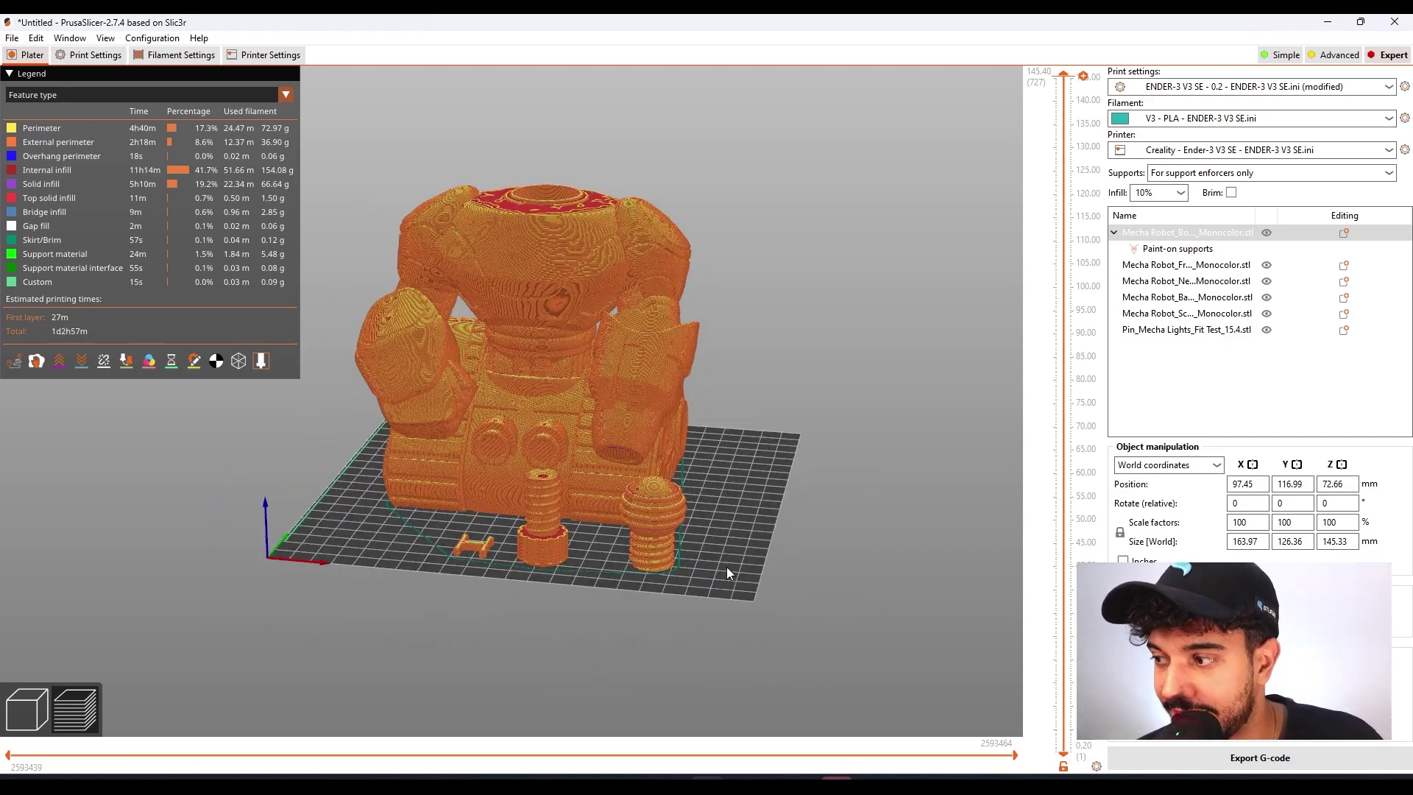
drag(679, 508, 730, 518)
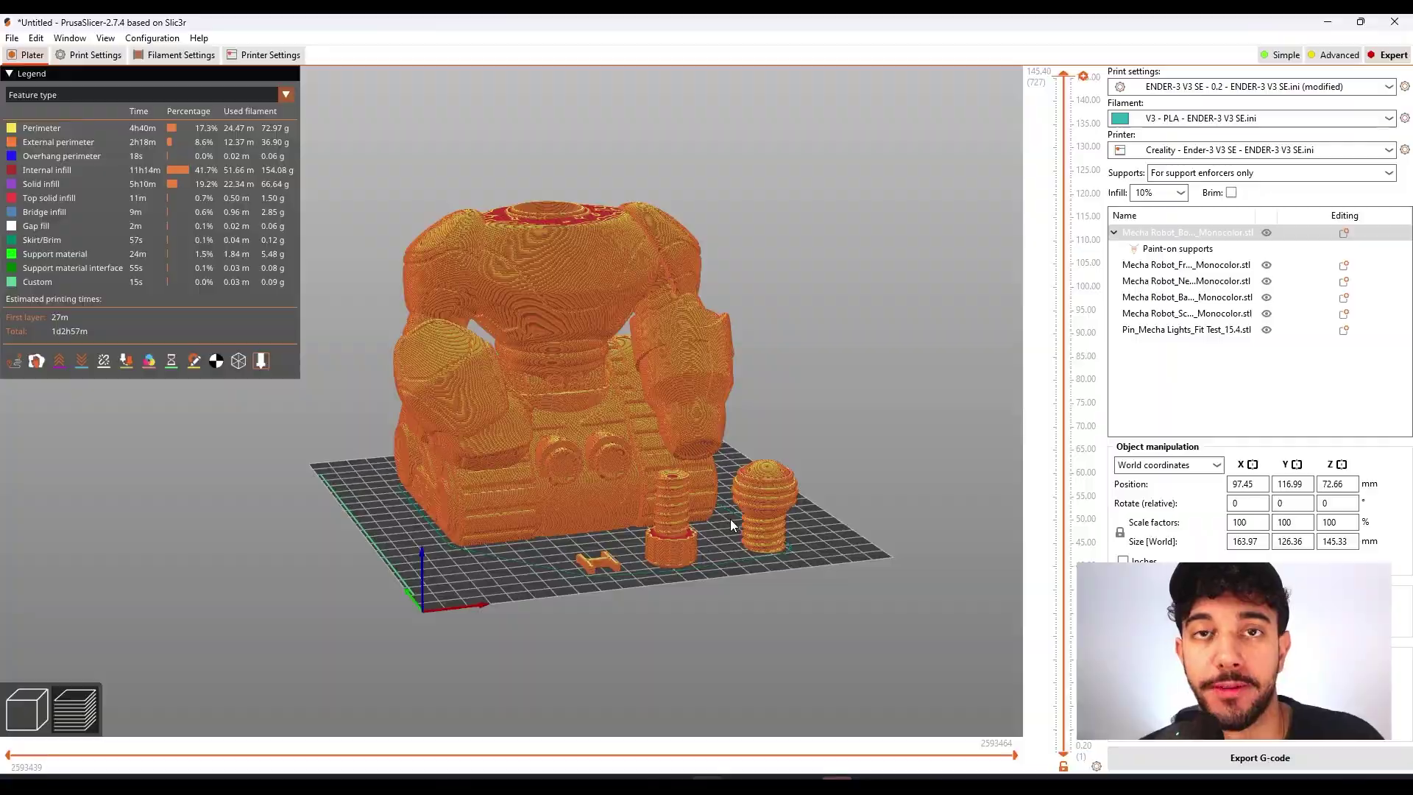